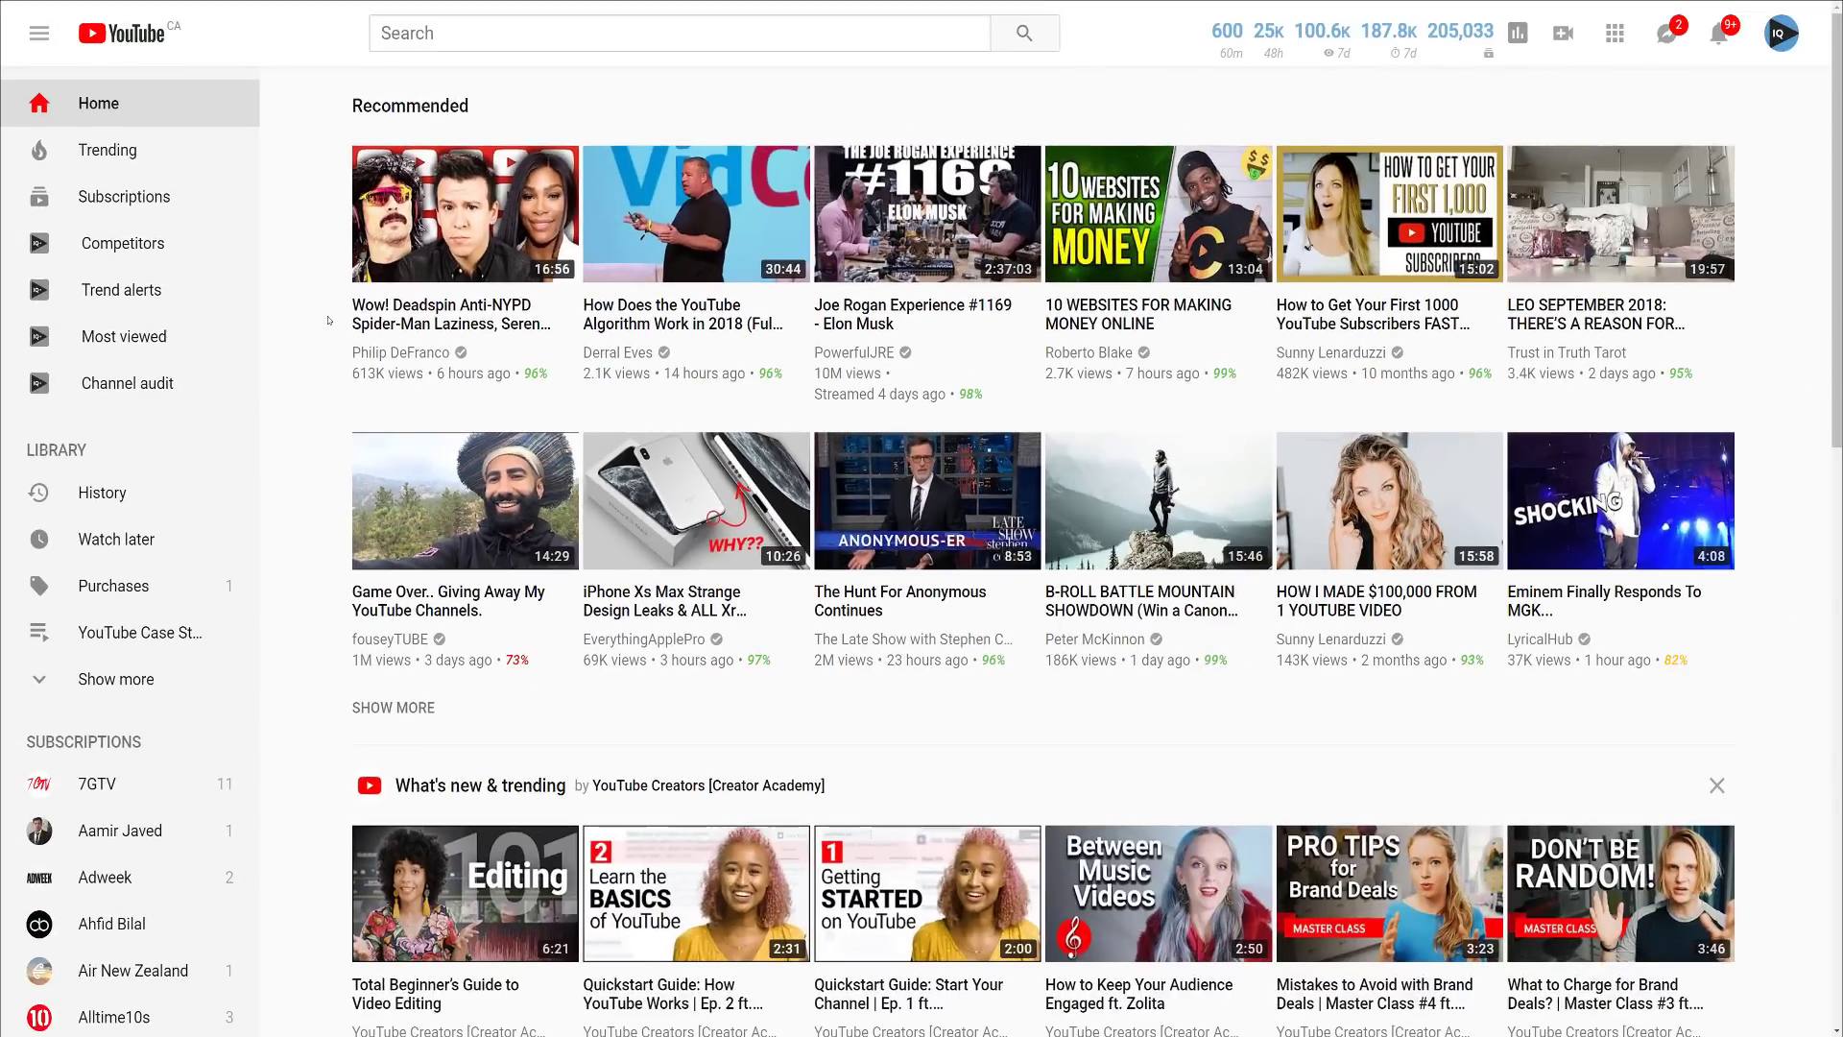
# Run the vidIQ Channel audit from the YouTube sidebar and review the report
pyautogui.click(216, 384)
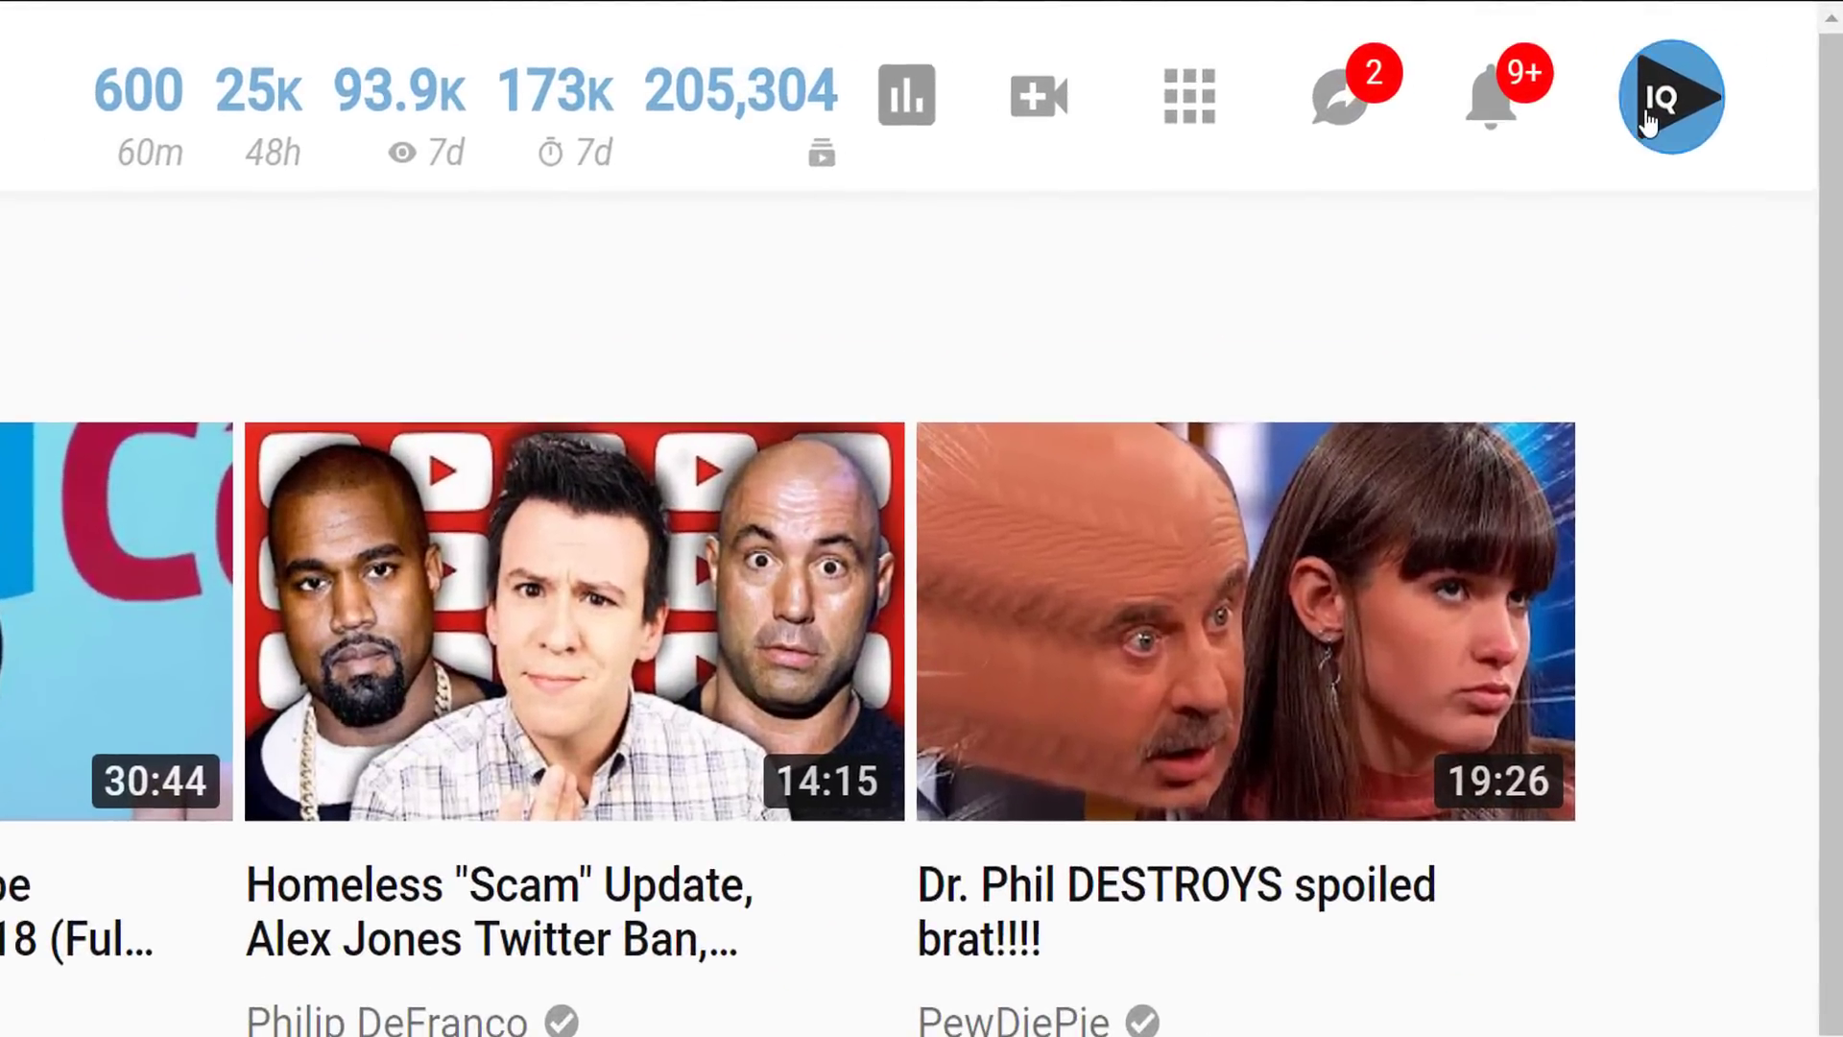
# Open the account menu to reach Creator Studio's Channel Status and features page
pyautogui.click(1766, 47)
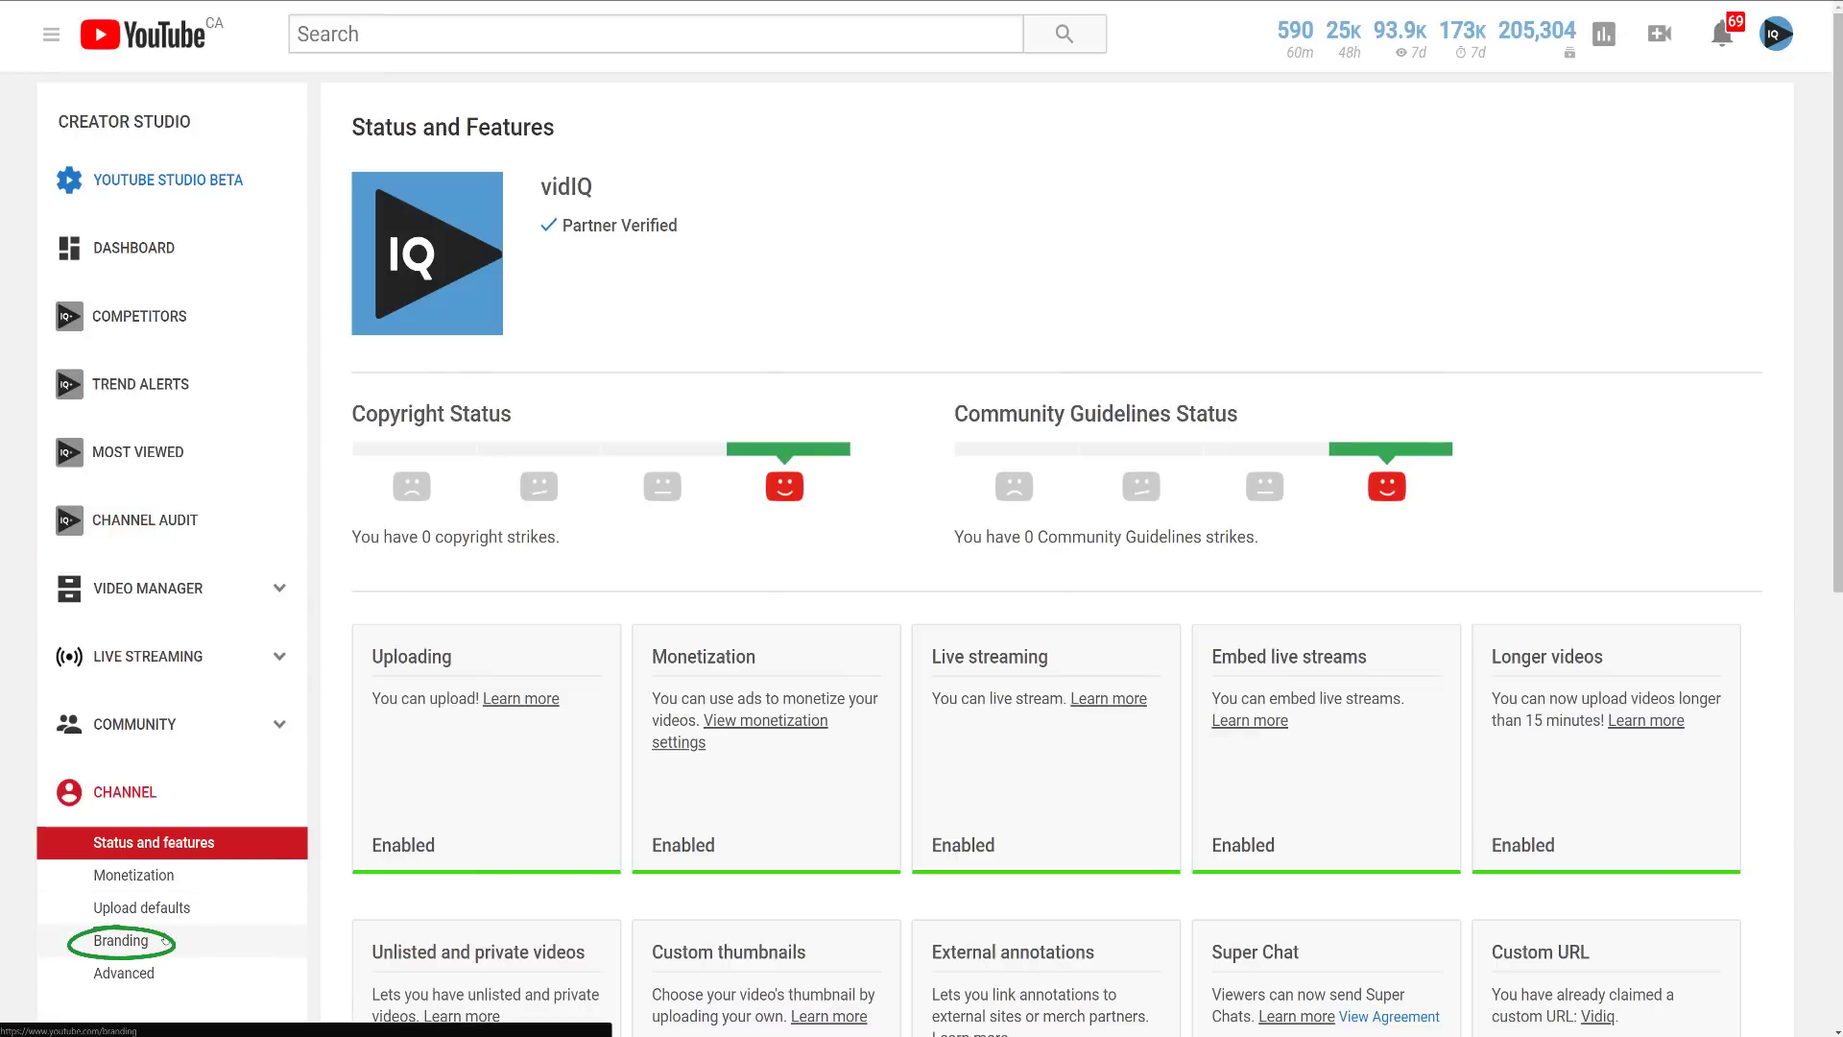
# Upload subscribe.png as a new watermark under Channel > Branding
pyautogui.click(121, 940)
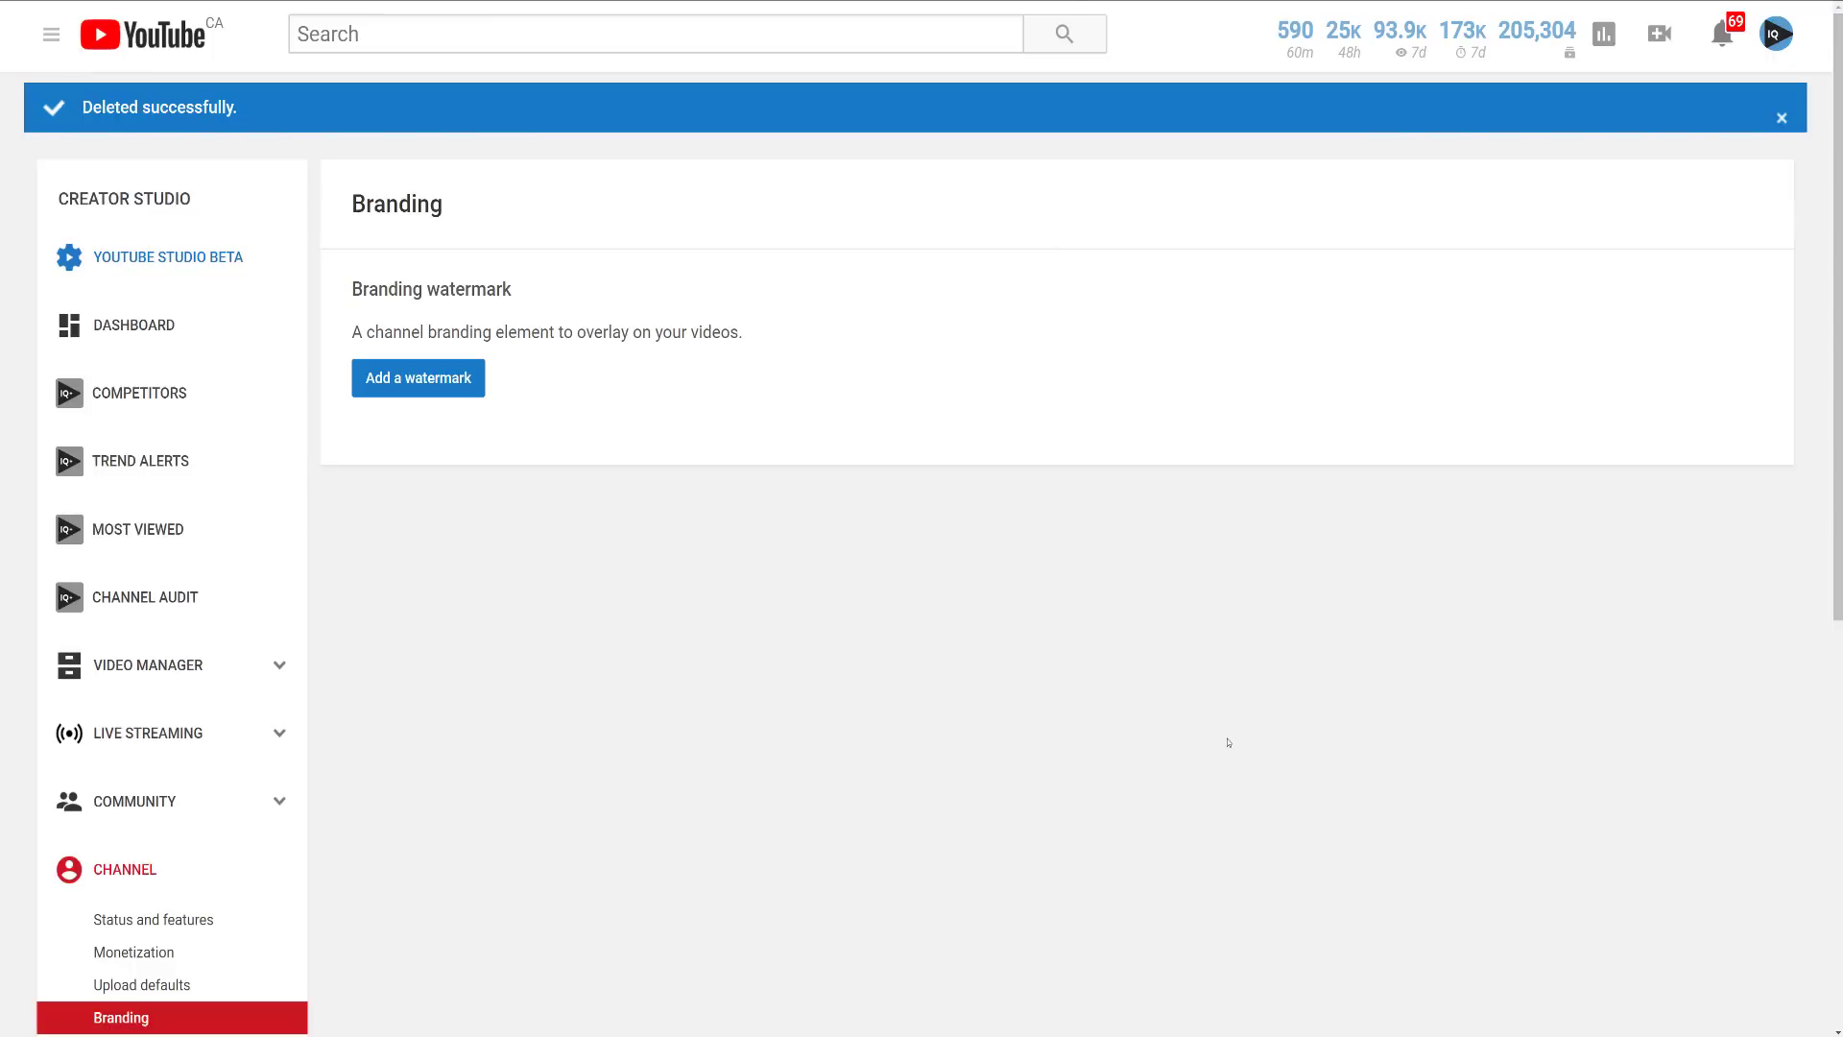
pyautogui.click(465, 394)
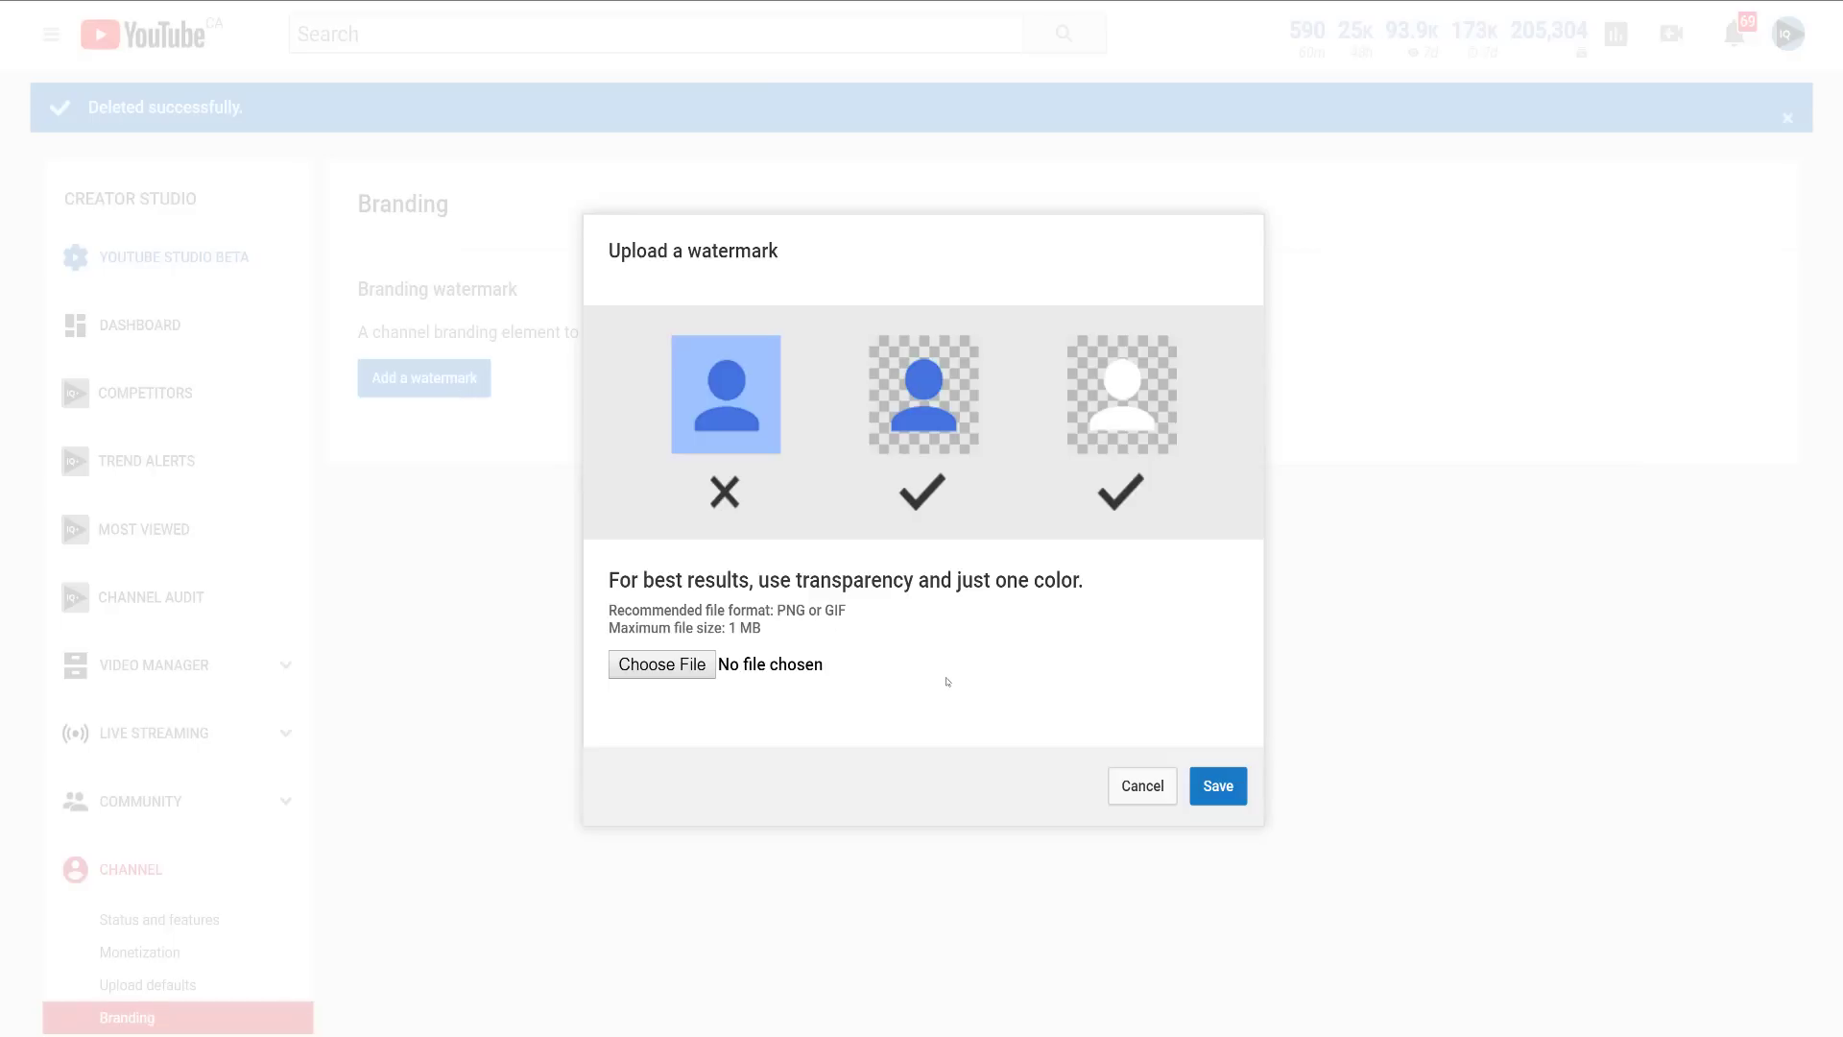
pyautogui.click(687, 669)
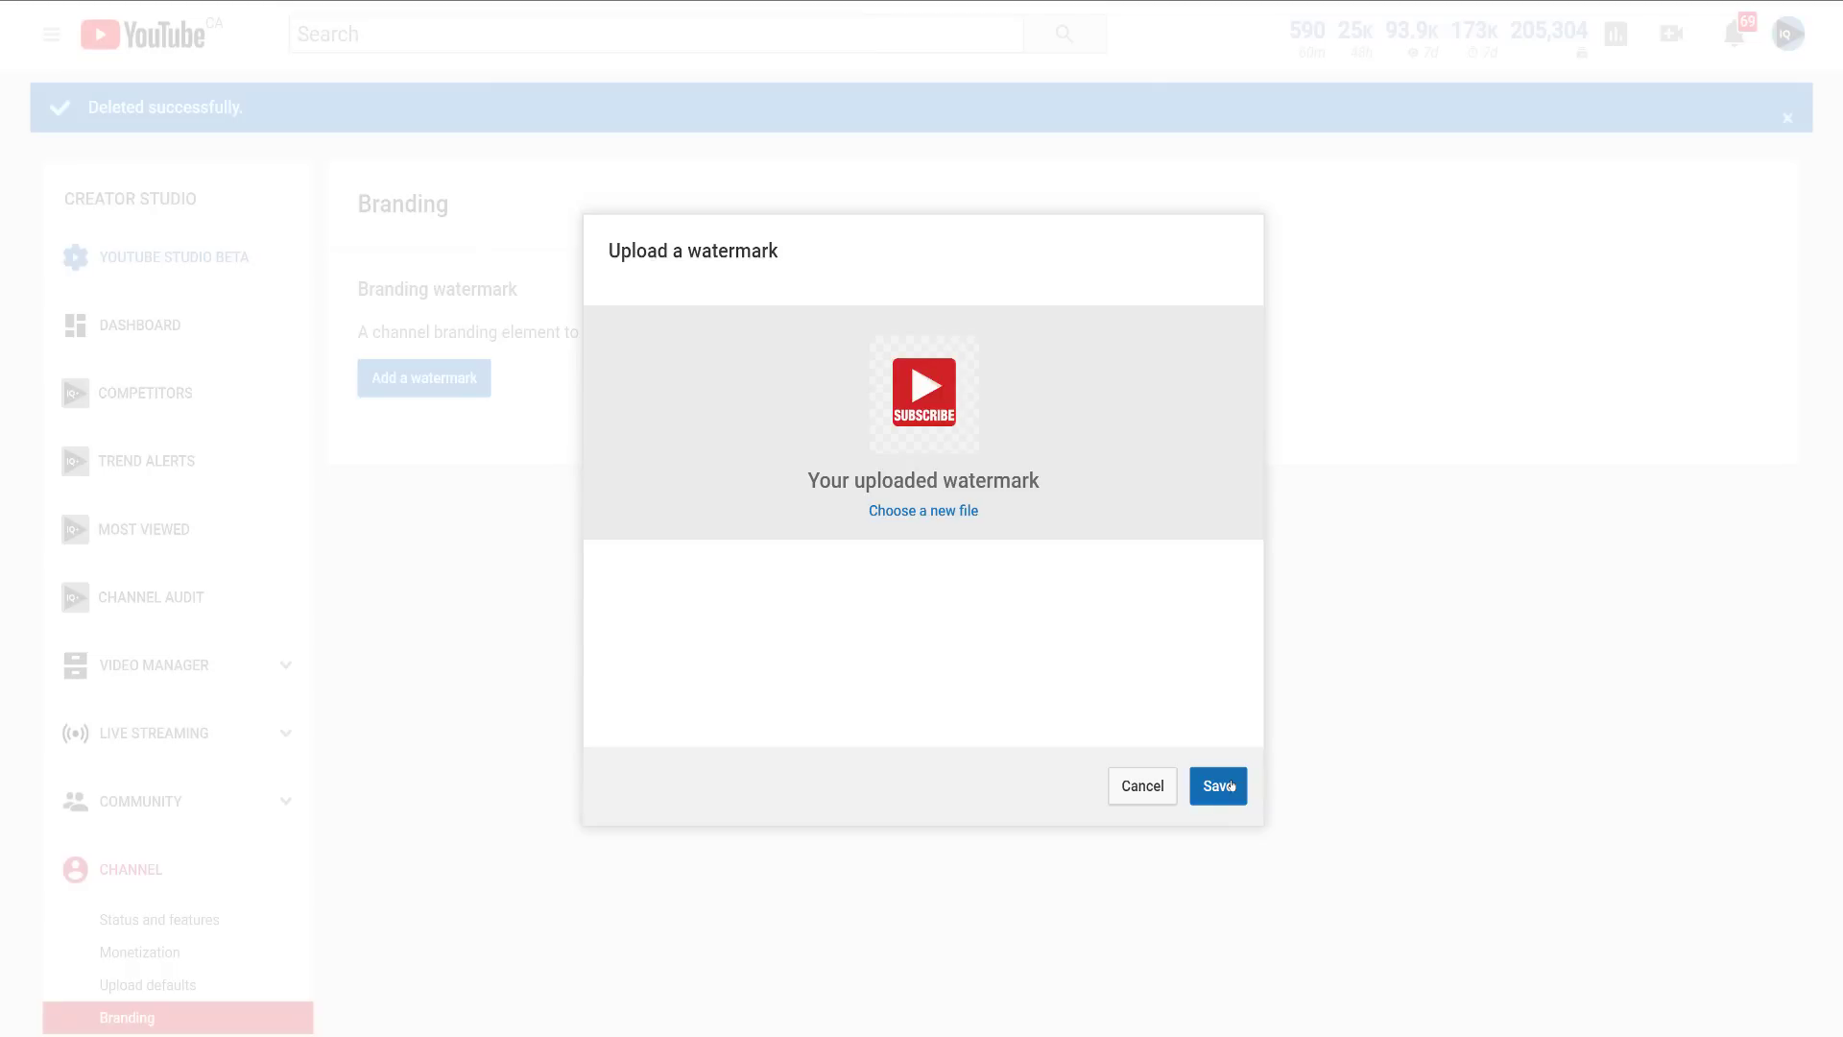
# Save the Subscribe watermark with its display time set to Entire video
pyautogui.click(1232, 787)
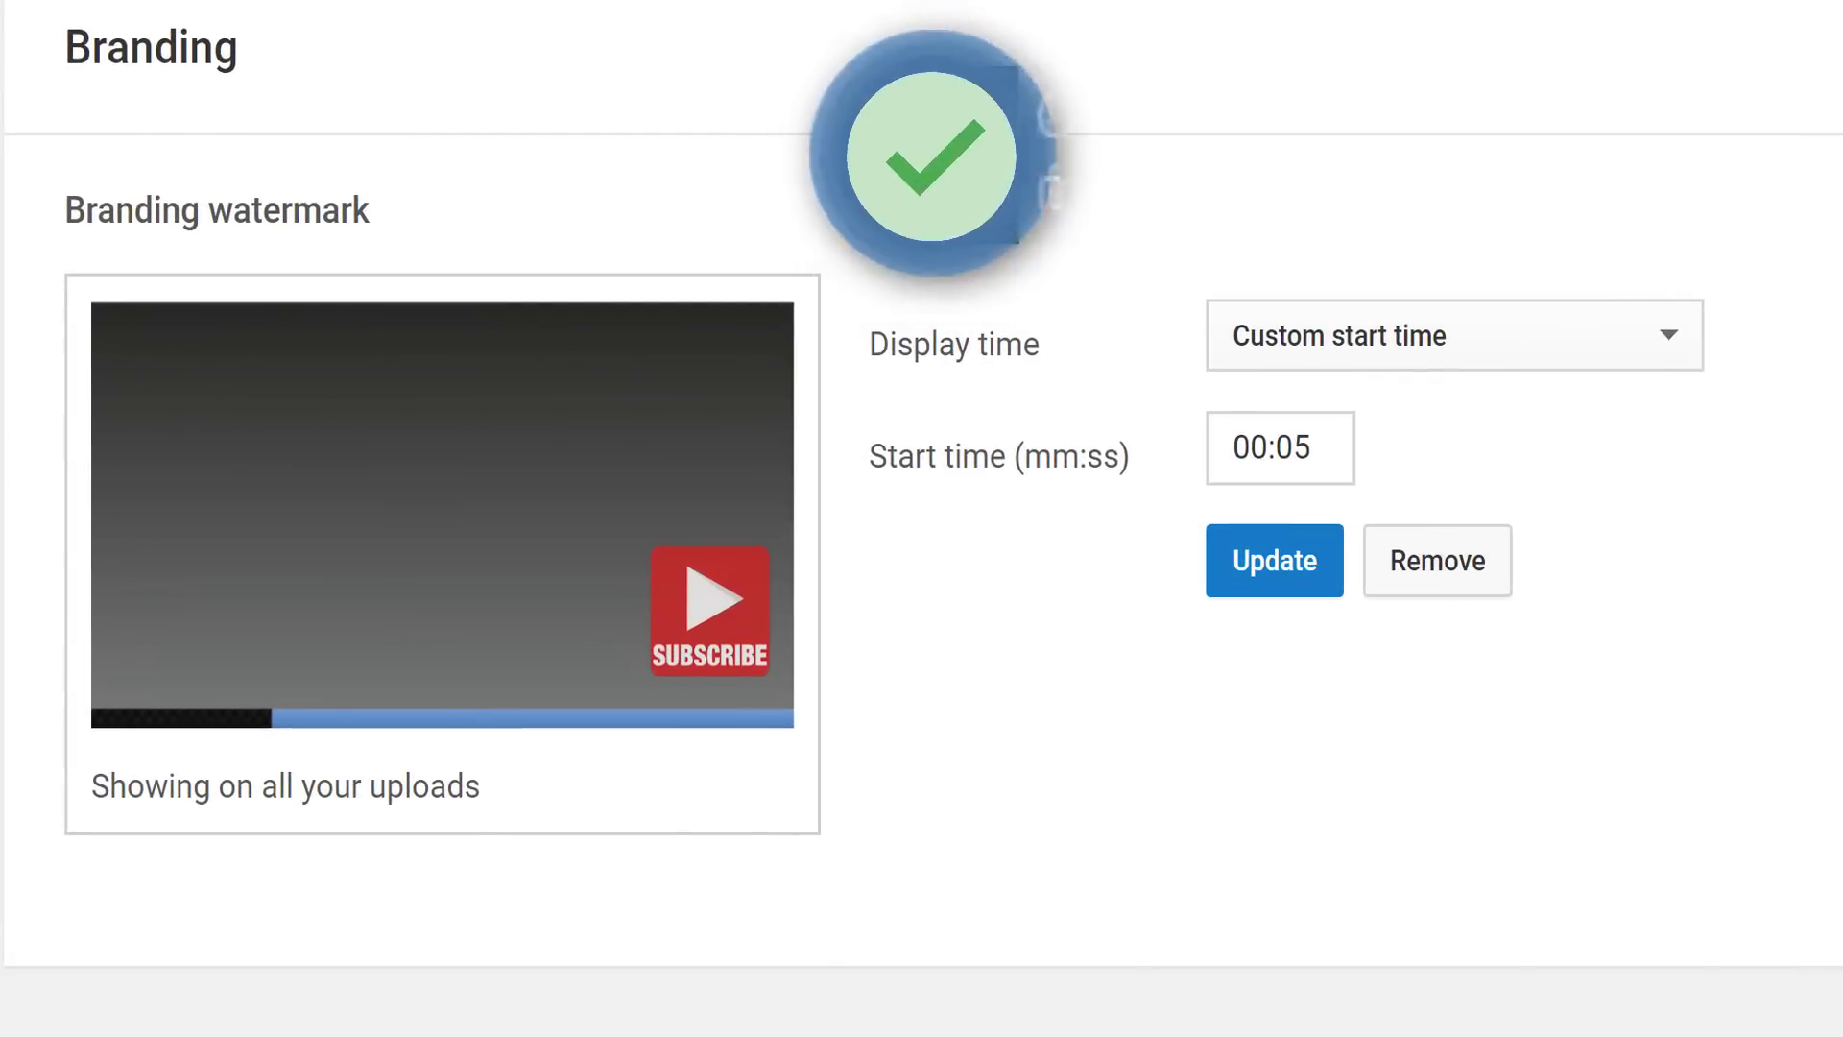
pyautogui.click(1503, 341)
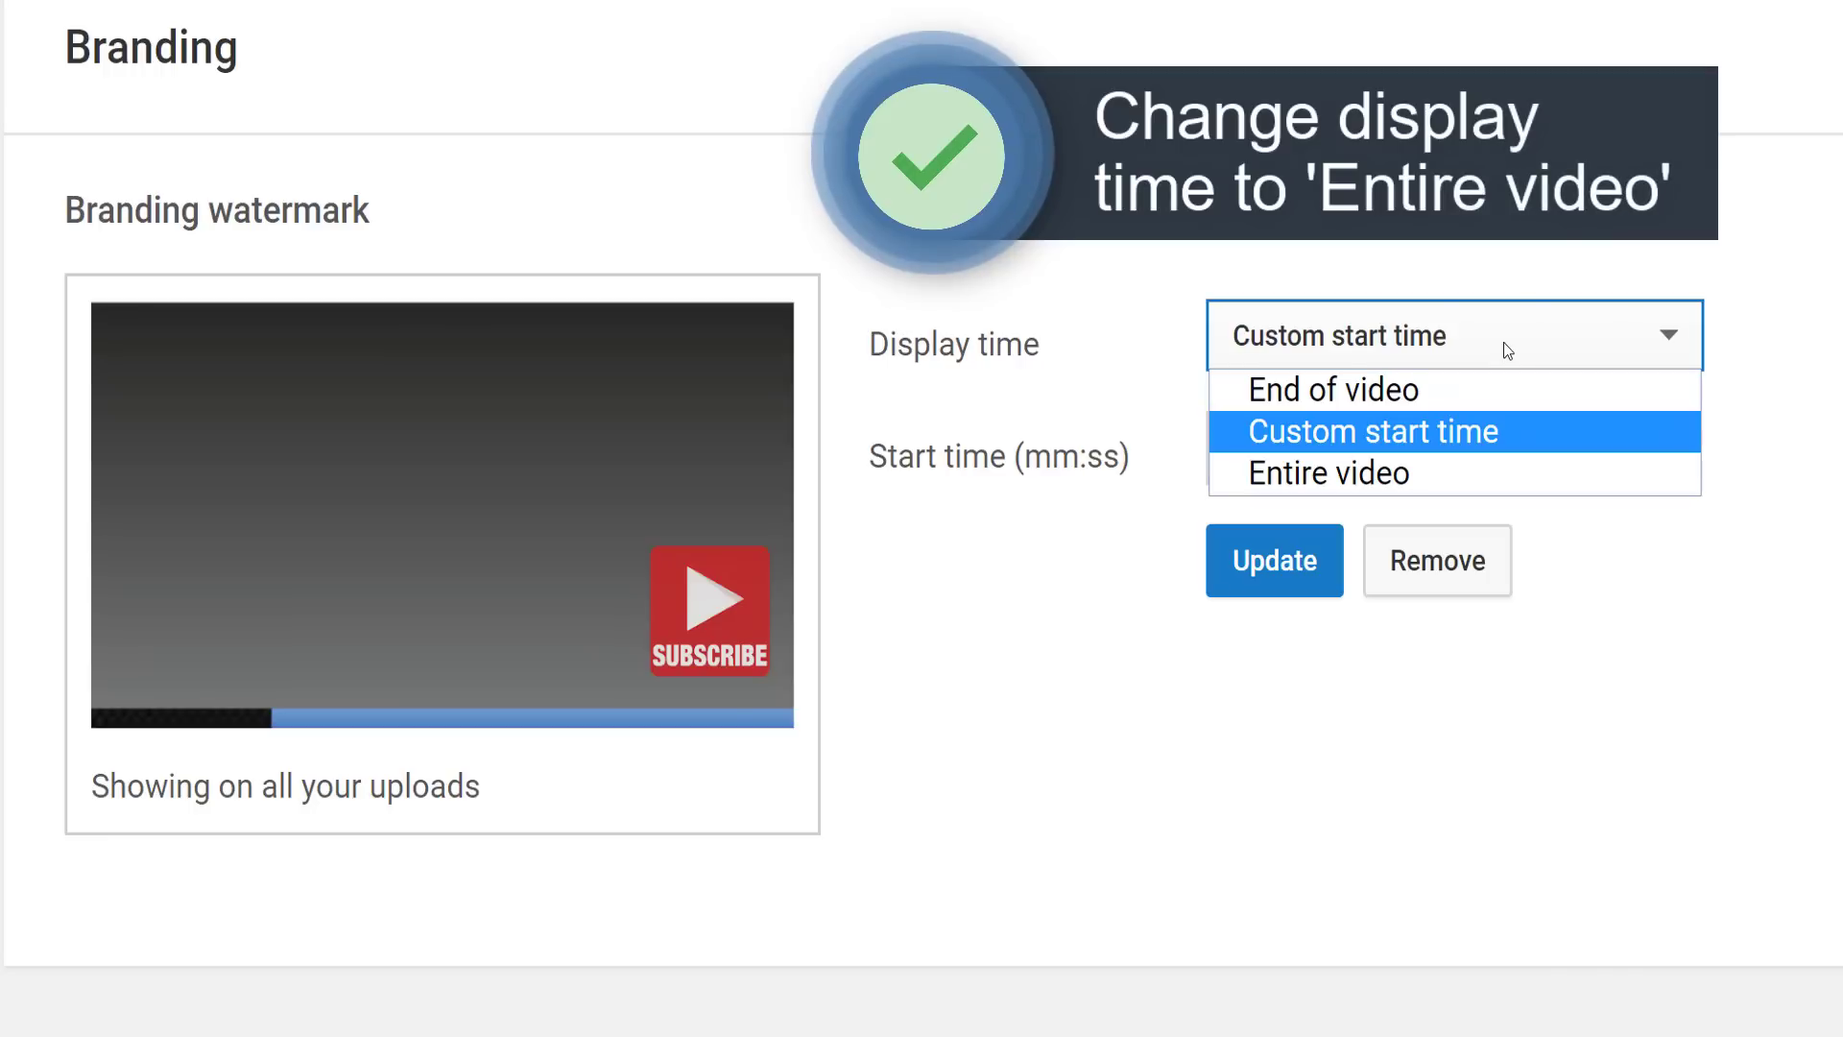
pyautogui.click(1509, 476)
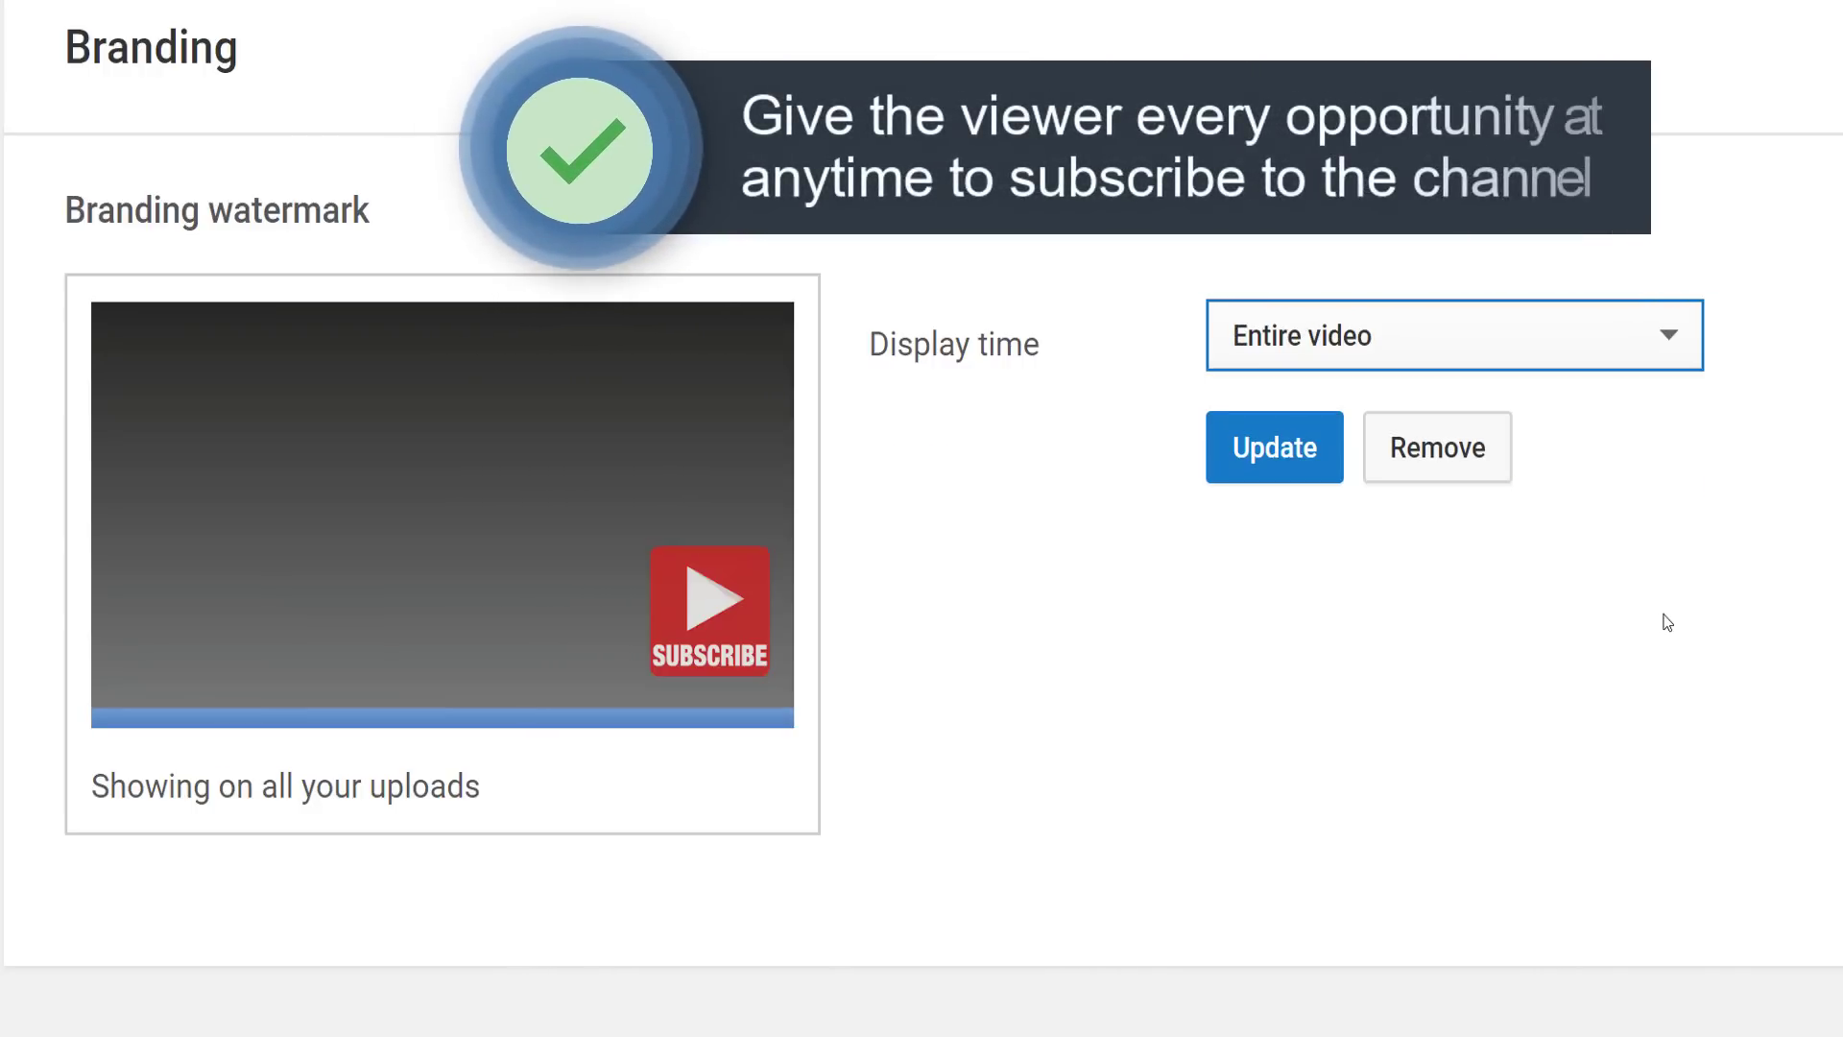
pyautogui.click(1325, 463)
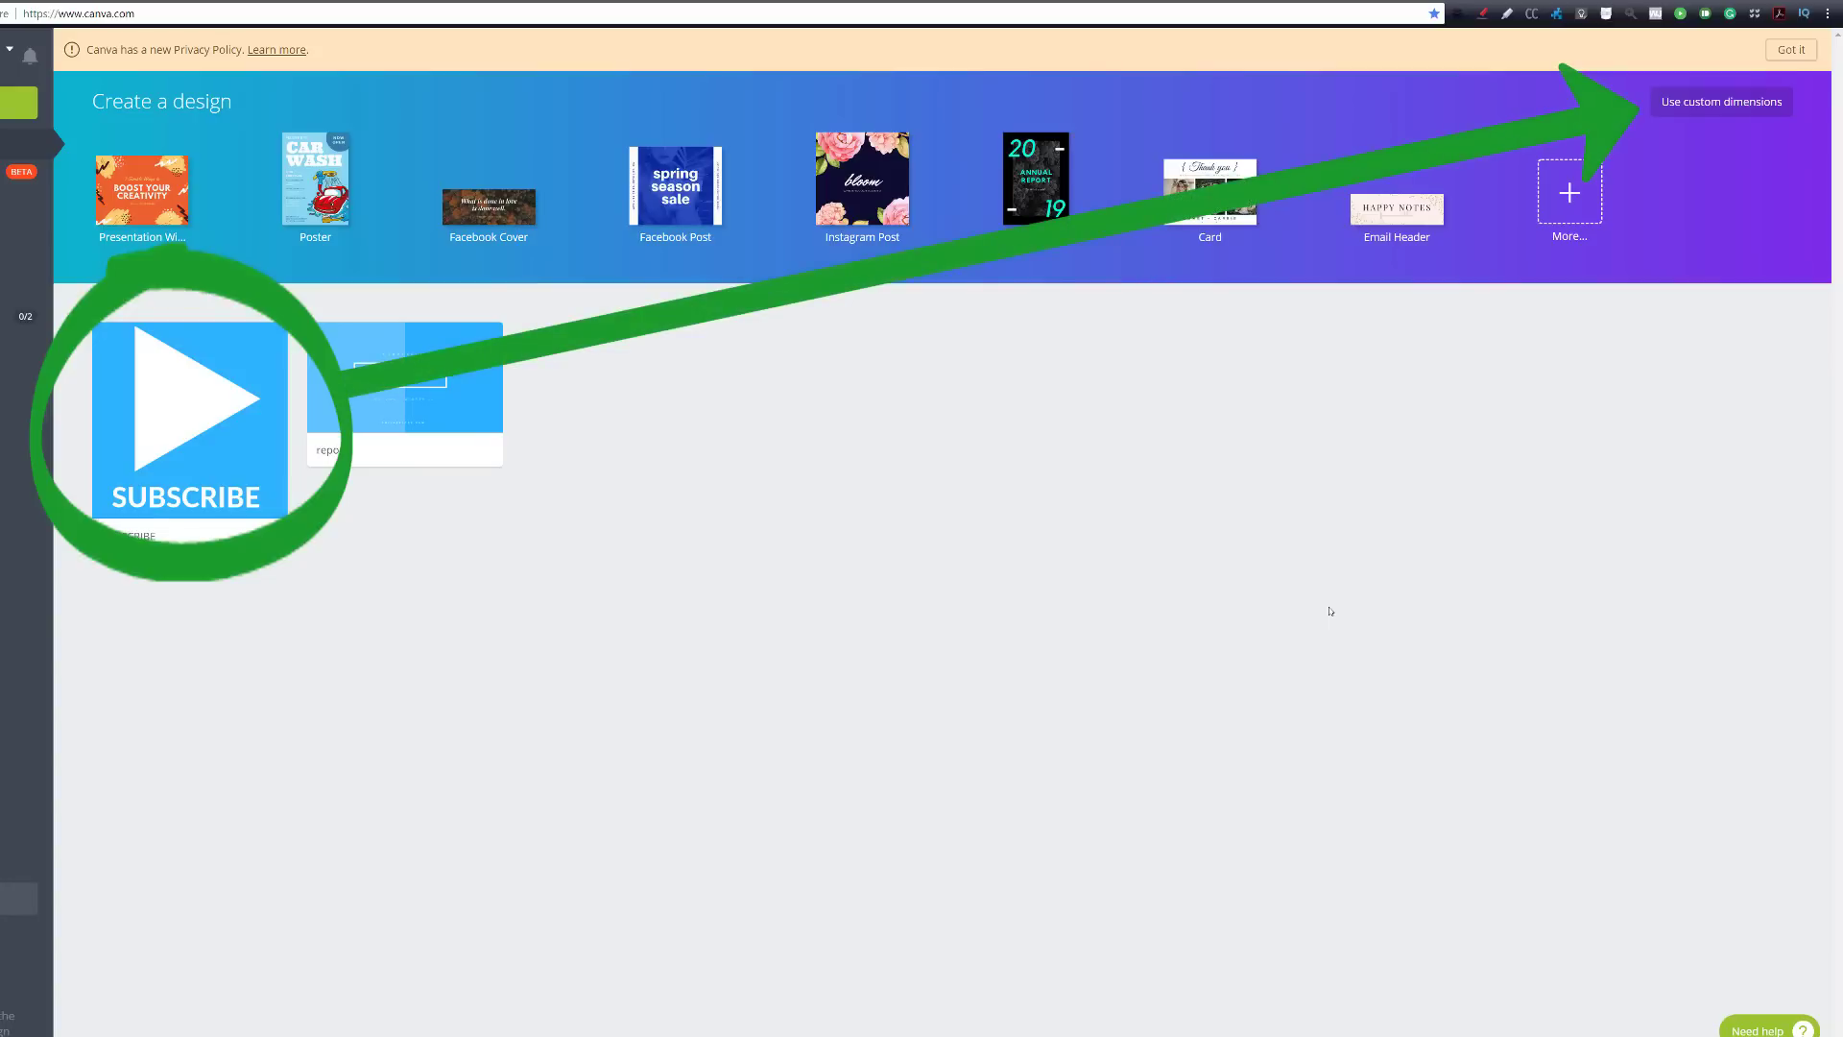
# Begin a custom-dimensions Canva design with a width of 400 pixels
pyautogui.click(1677, 104)
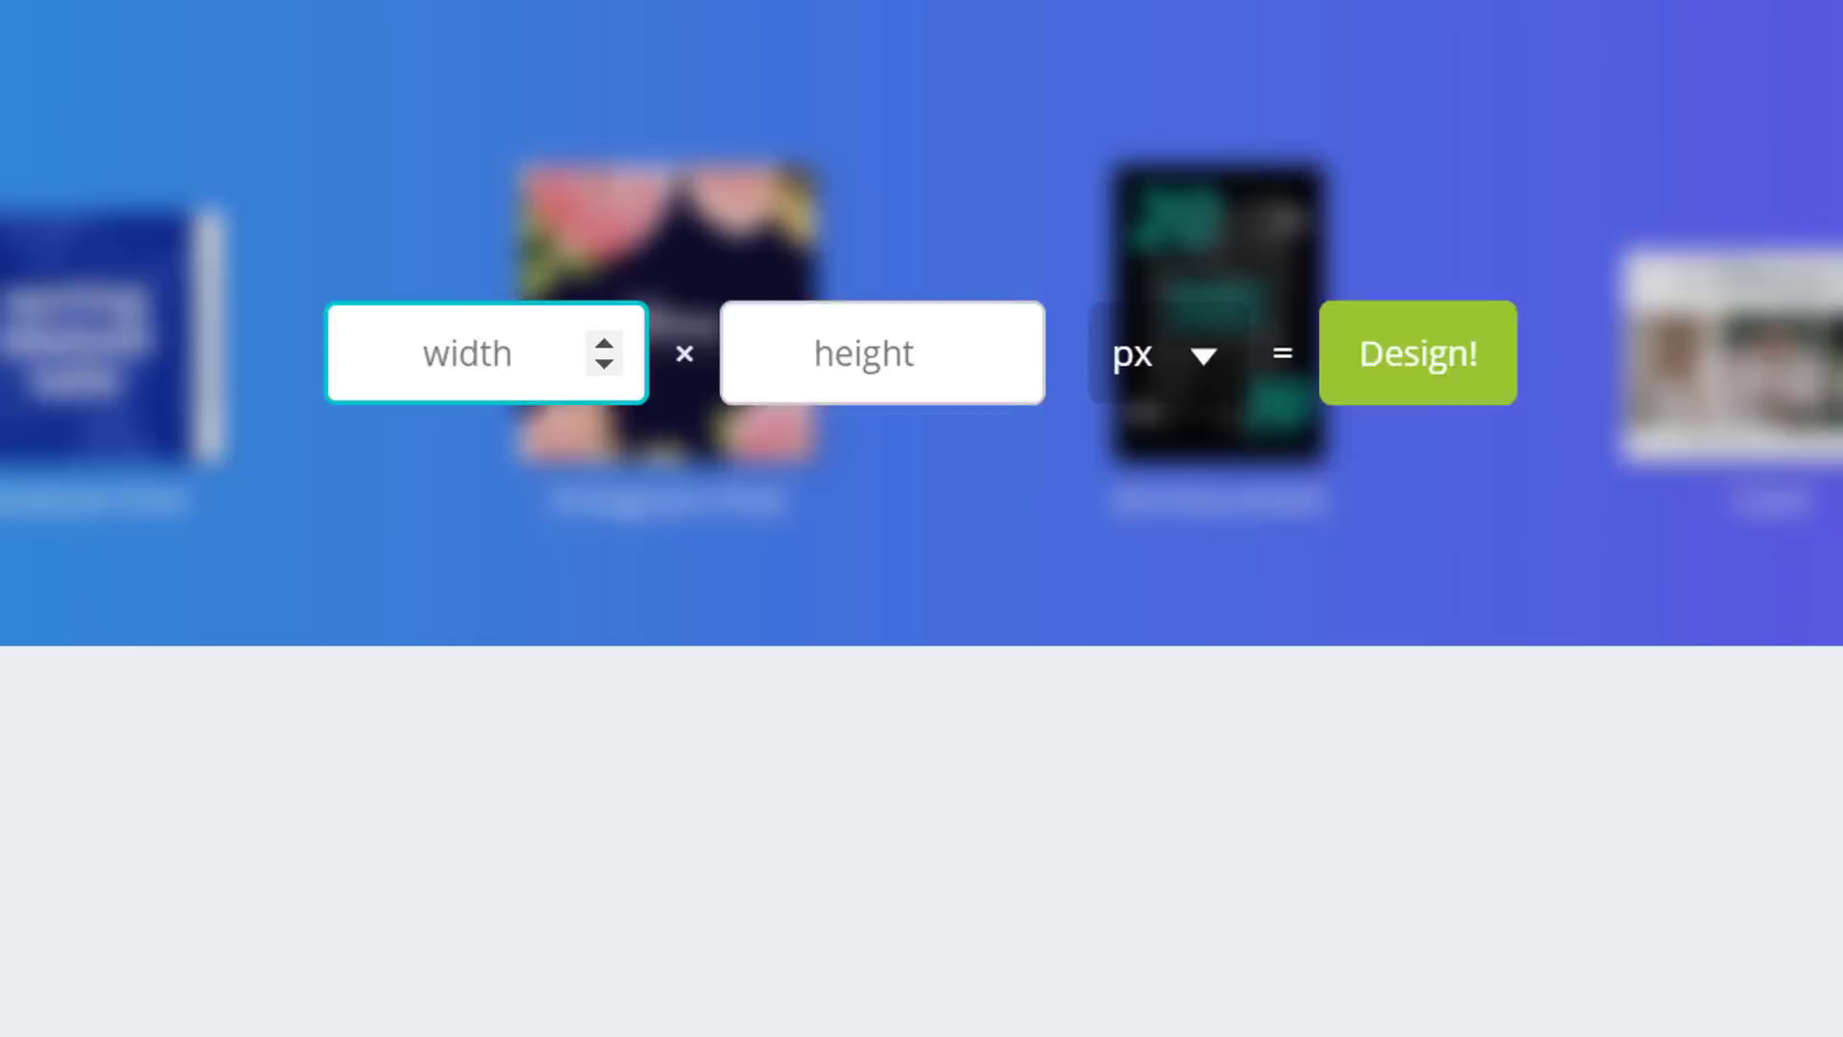
pyautogui.write('400')
pyautogui.press('Tab')
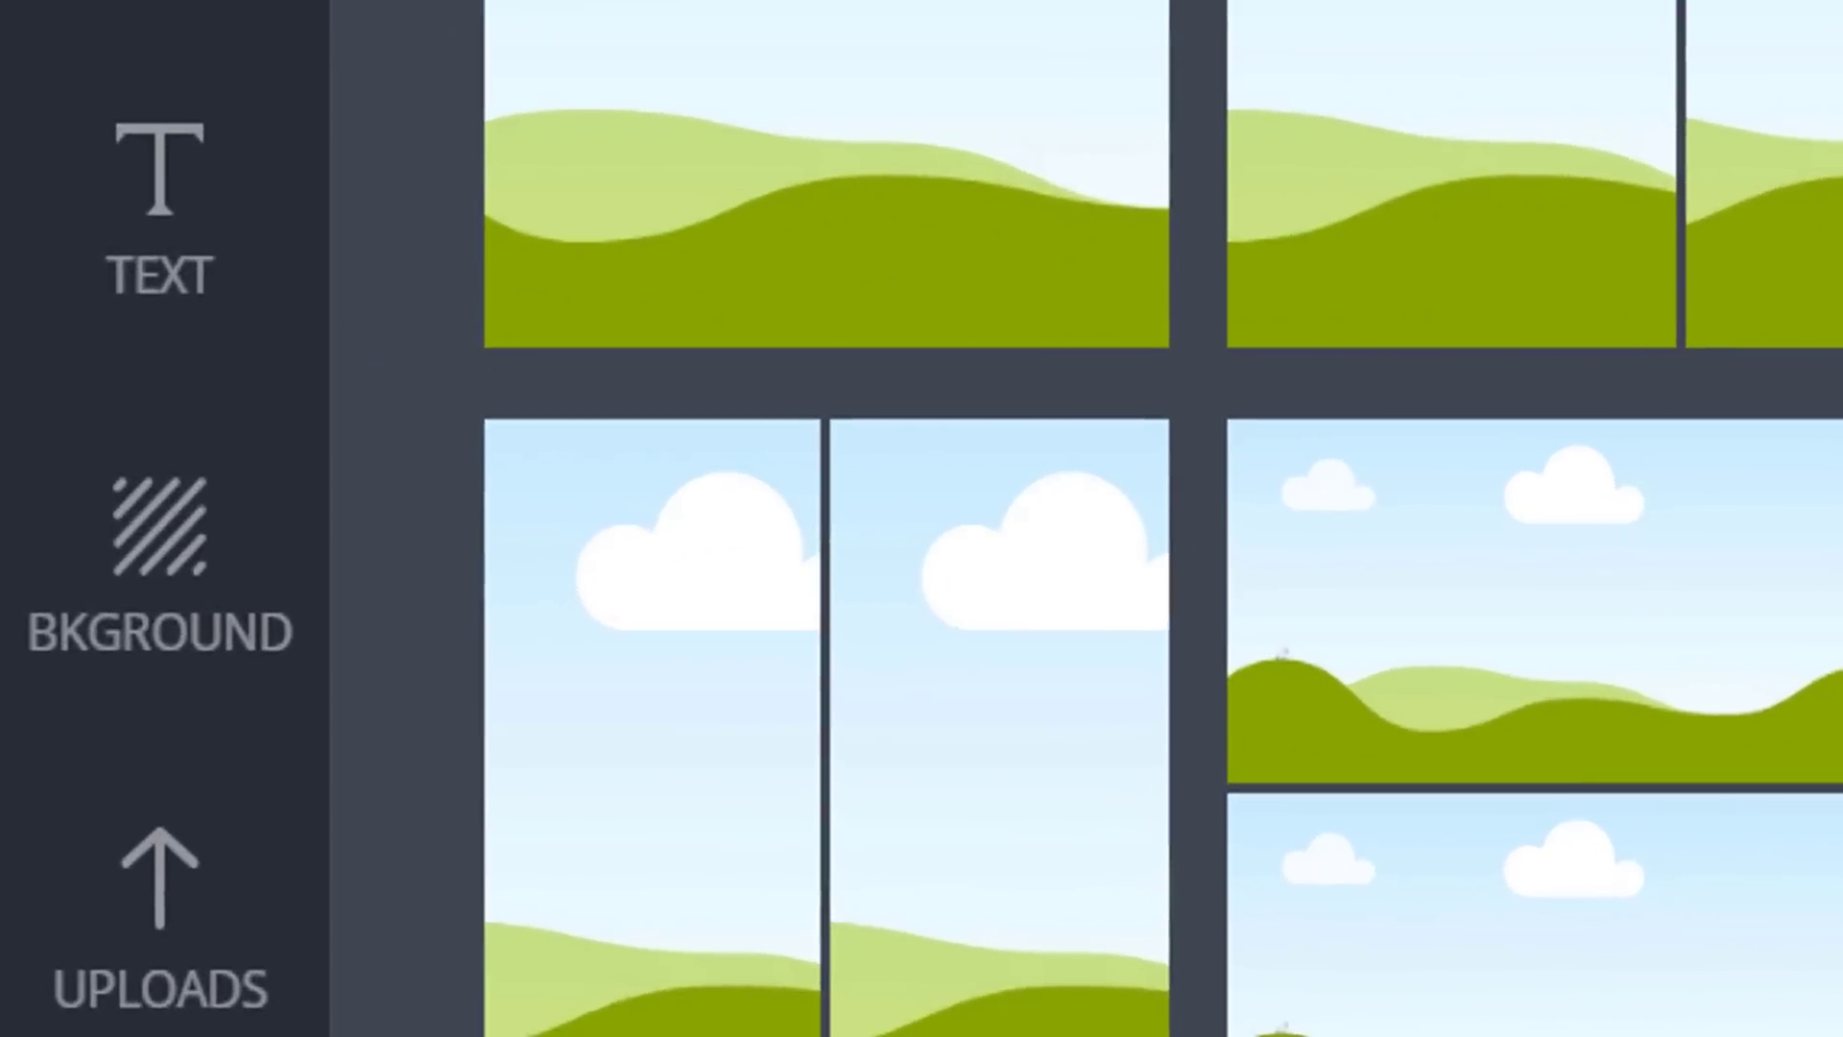
# Set the canvas background to the blue swatch from the default palette
pyautogui.click(148, 542)
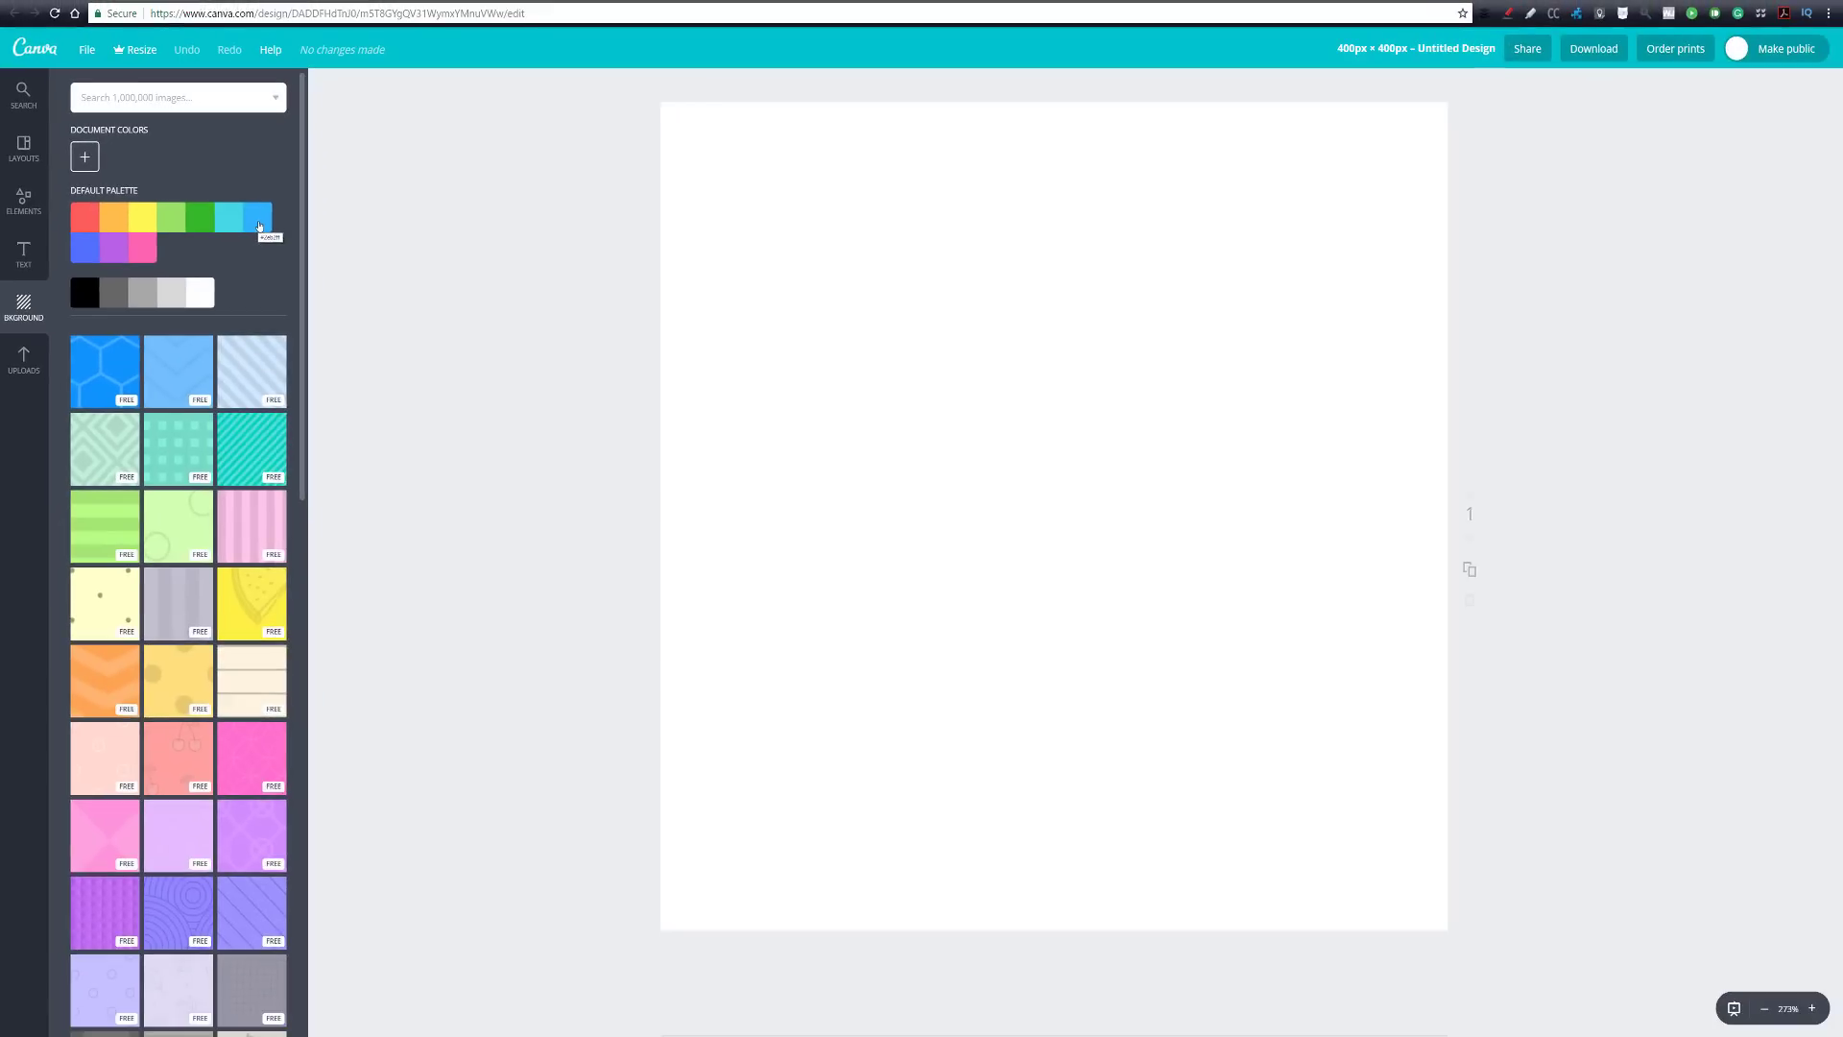
pyautogui.click(258, 226)
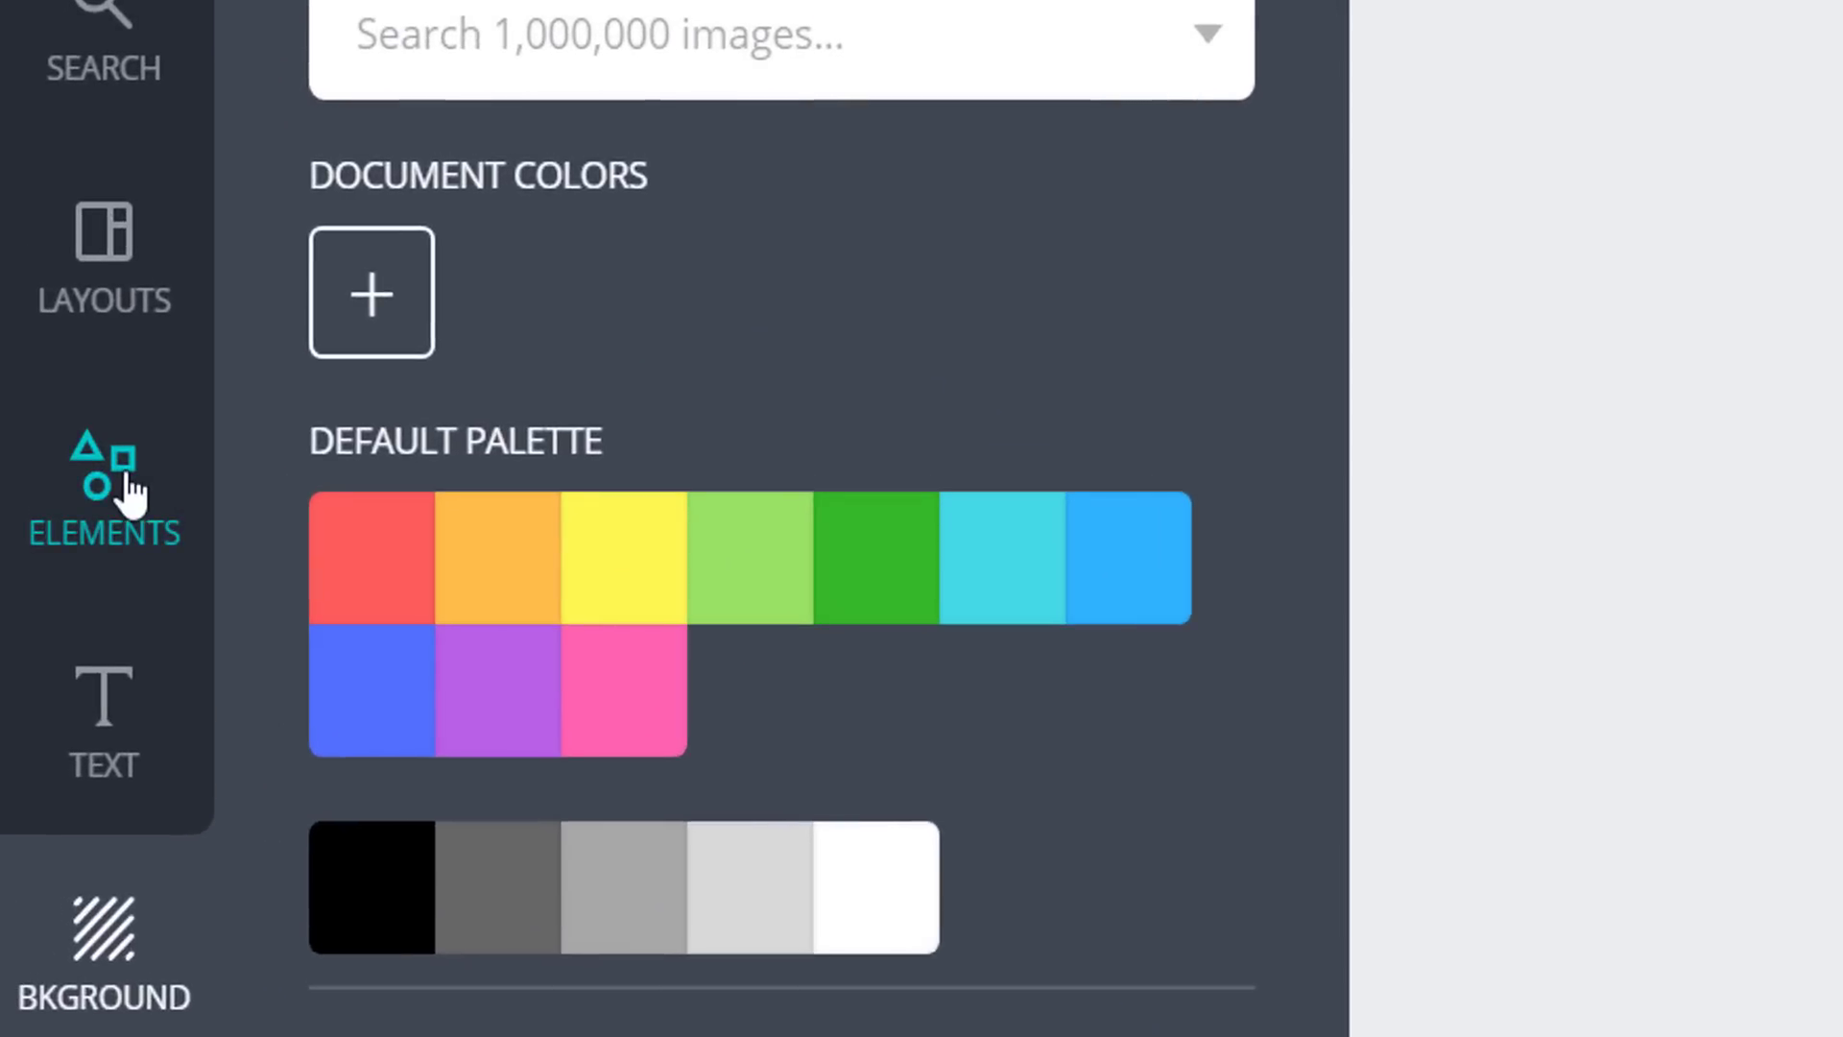
pyautogui.click(131, 494)
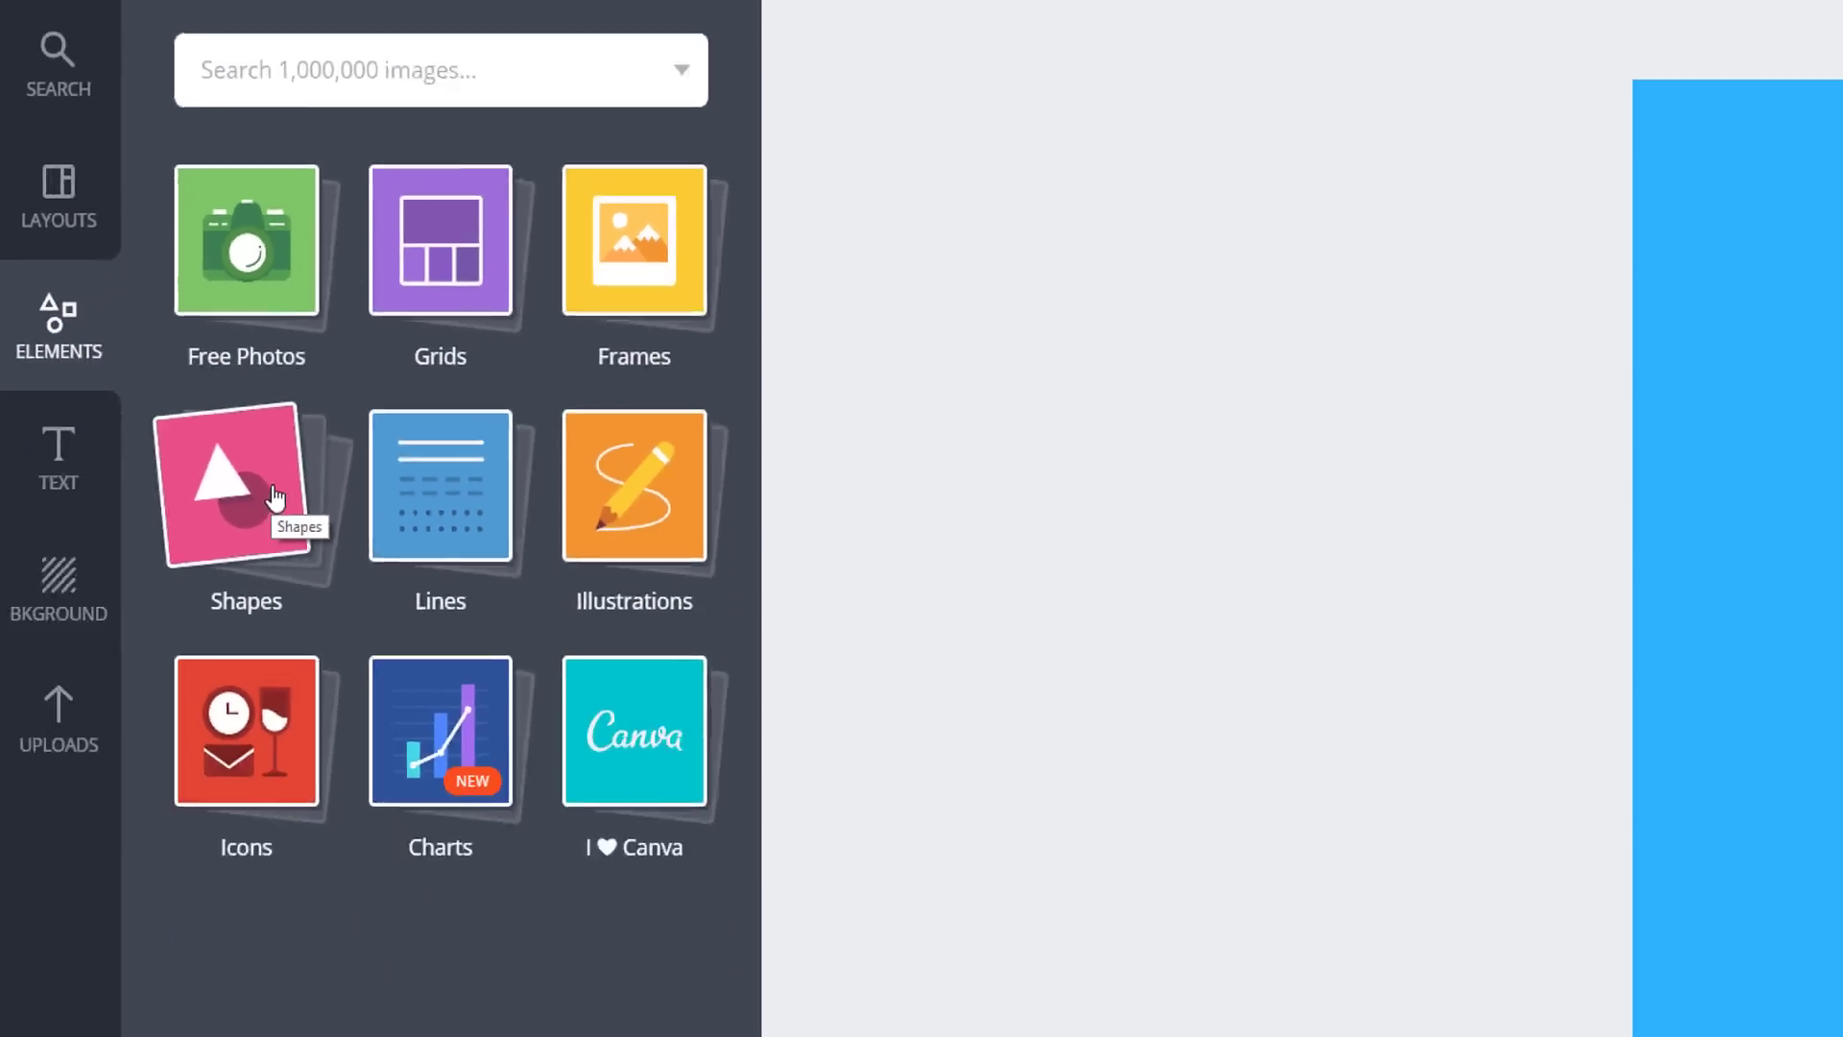
# Add a white triangle shape and resize it into a right-pointing play symbol
pyautogui.click(111, 269)
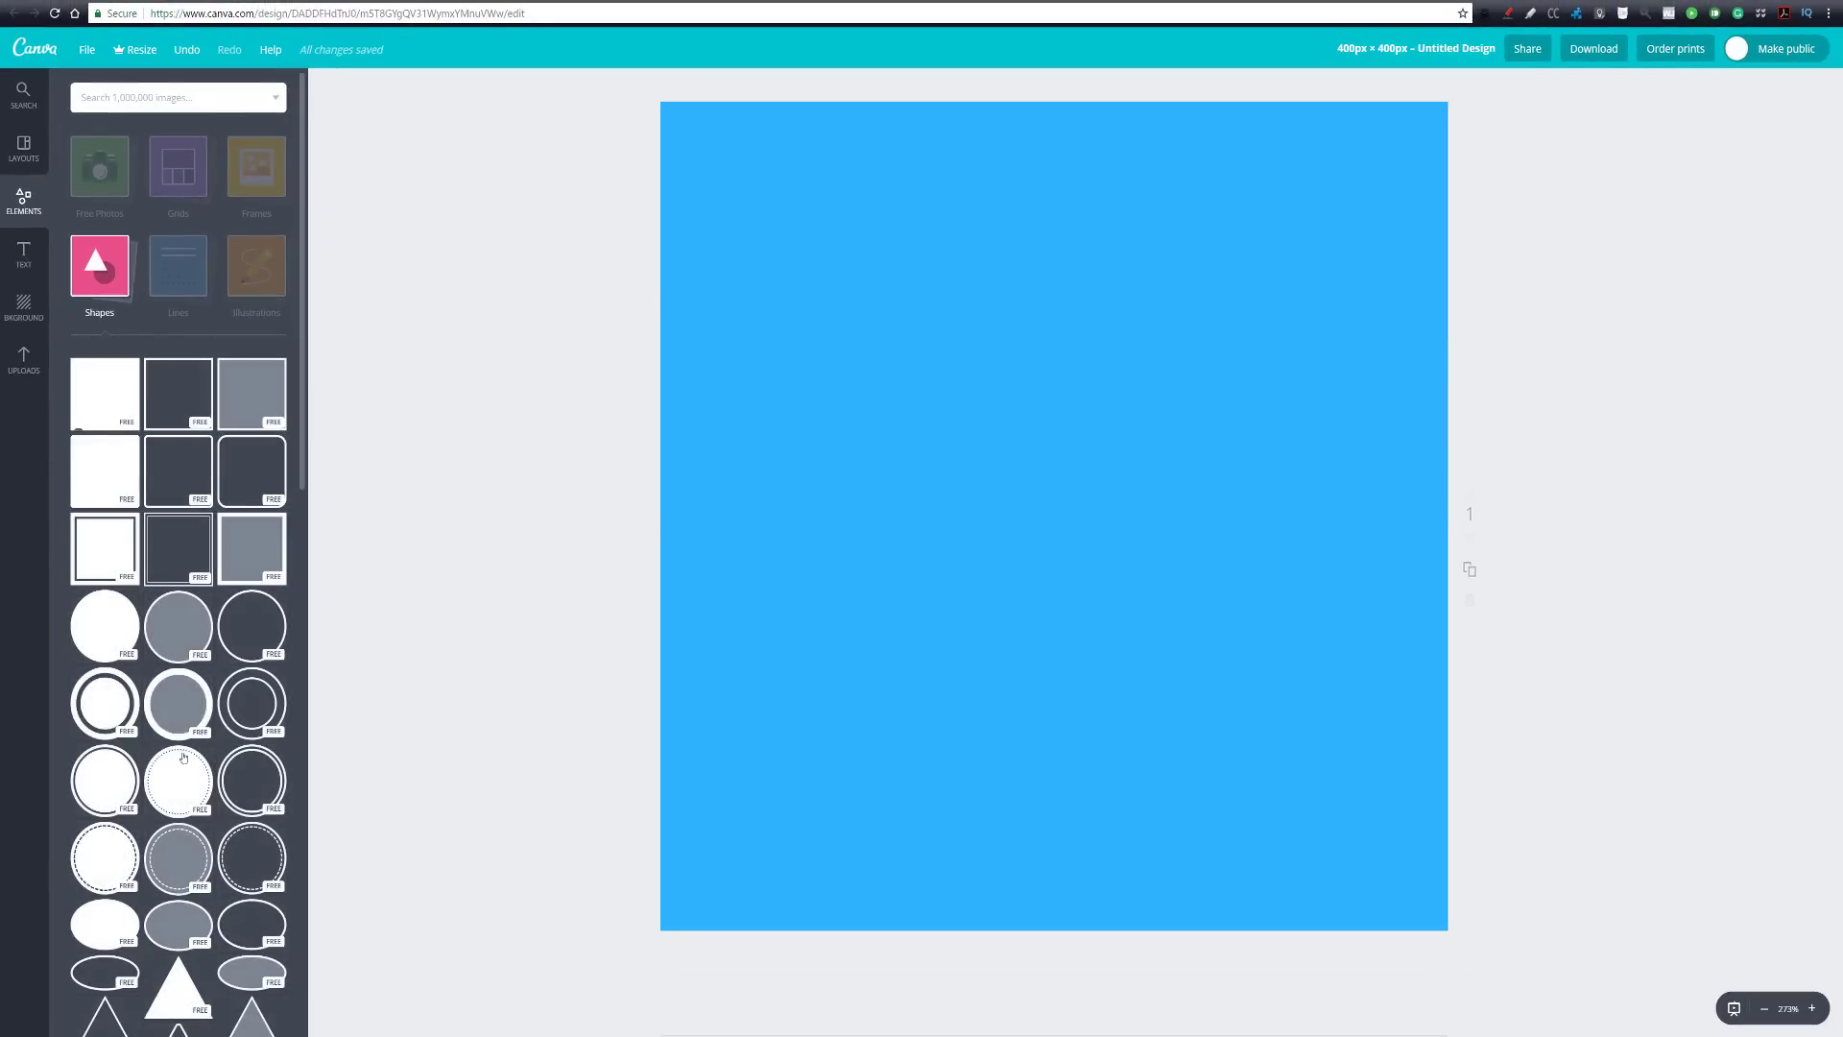
pyautogui.click(190, 991)
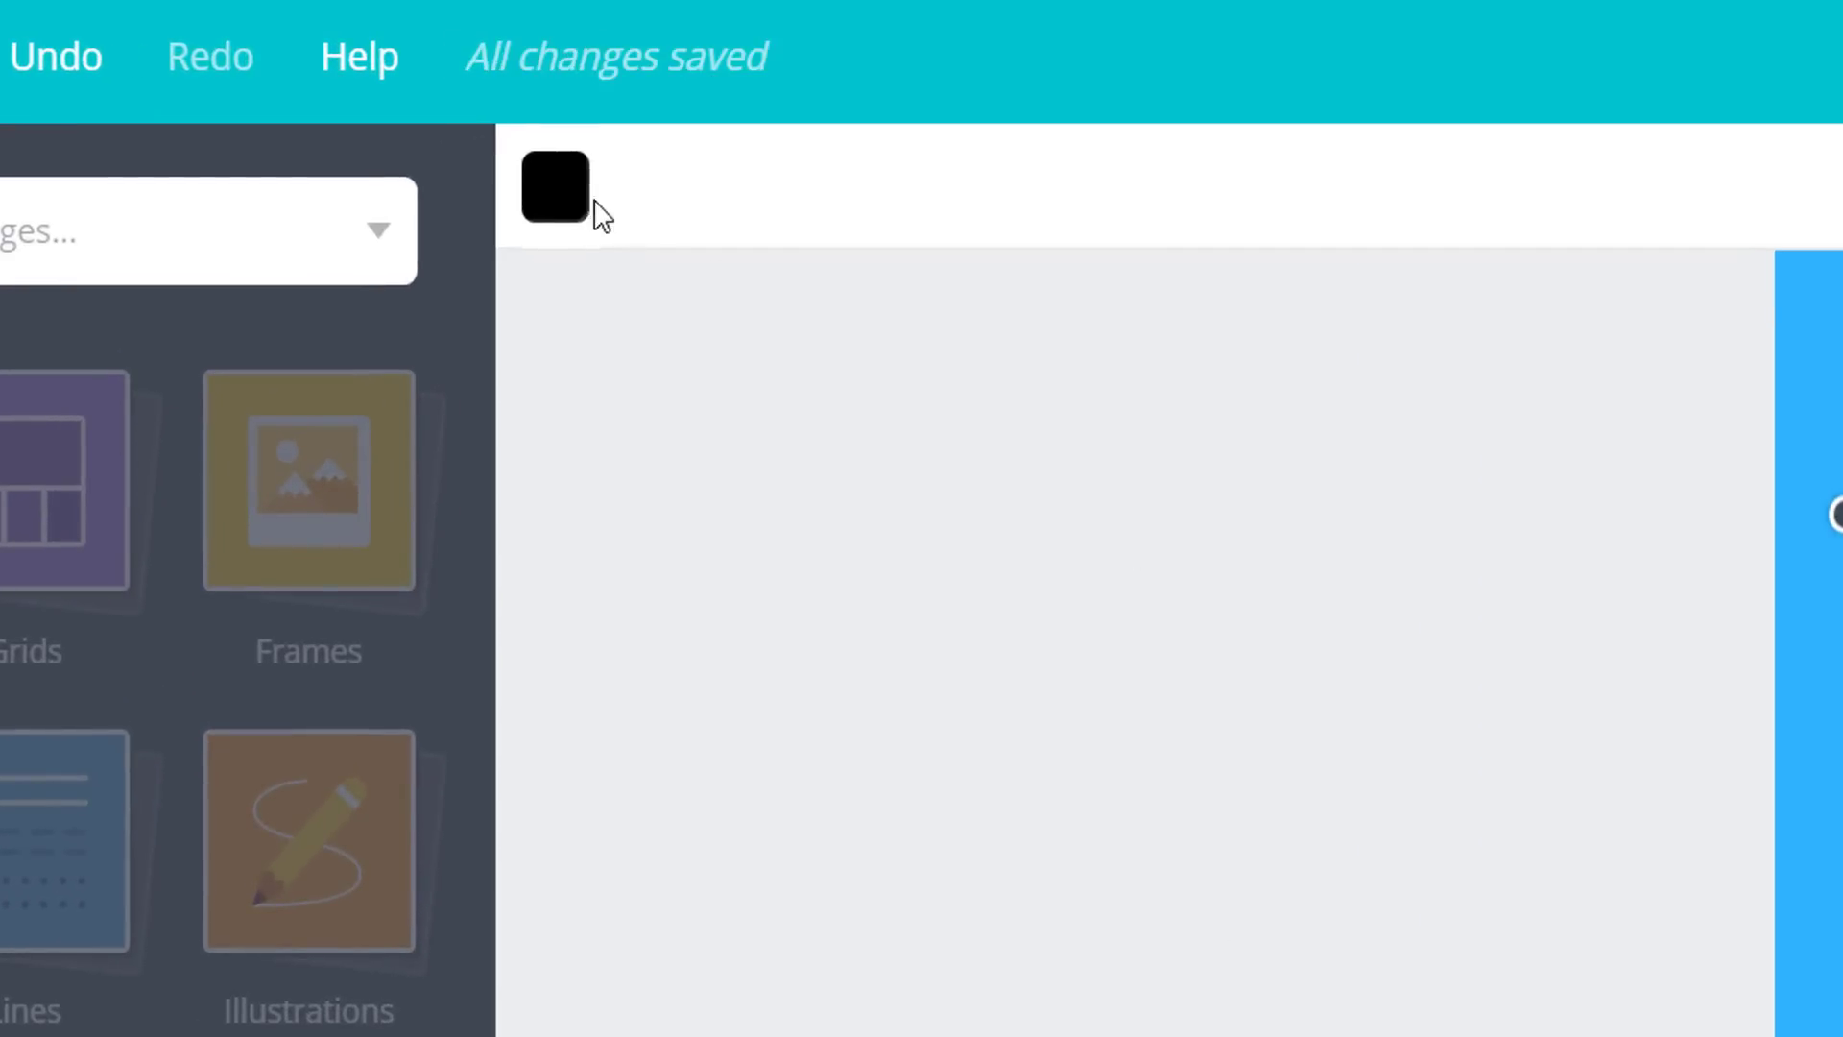
pyautogui.click(556, 188)
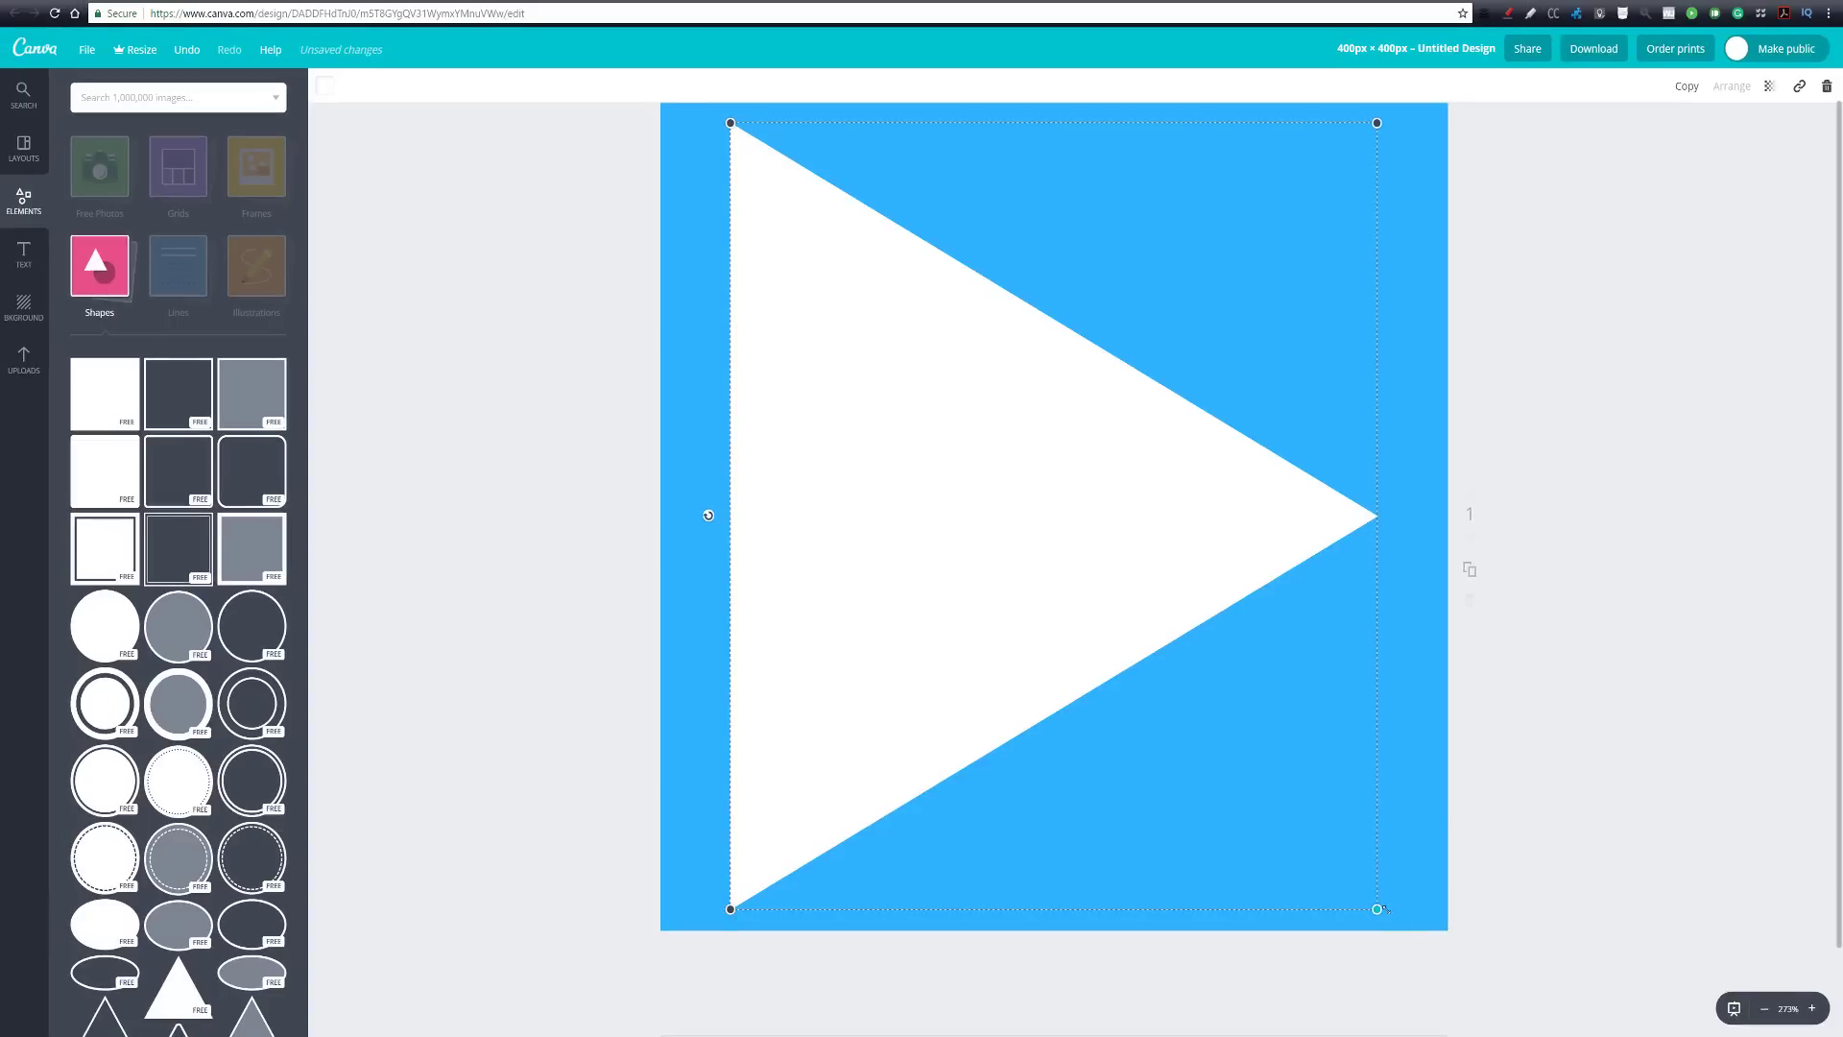
pyautogui.moveTo(1374, 906)
pyautogui.mouseDown()
pyautogui.moveTo(1214, 712)
pyautogui.moveTo(1285, 795)
pyautogui.mouseUp()
pyautogui.moveTo(1070, 539); pyautogui.dragTo(1119, 539)
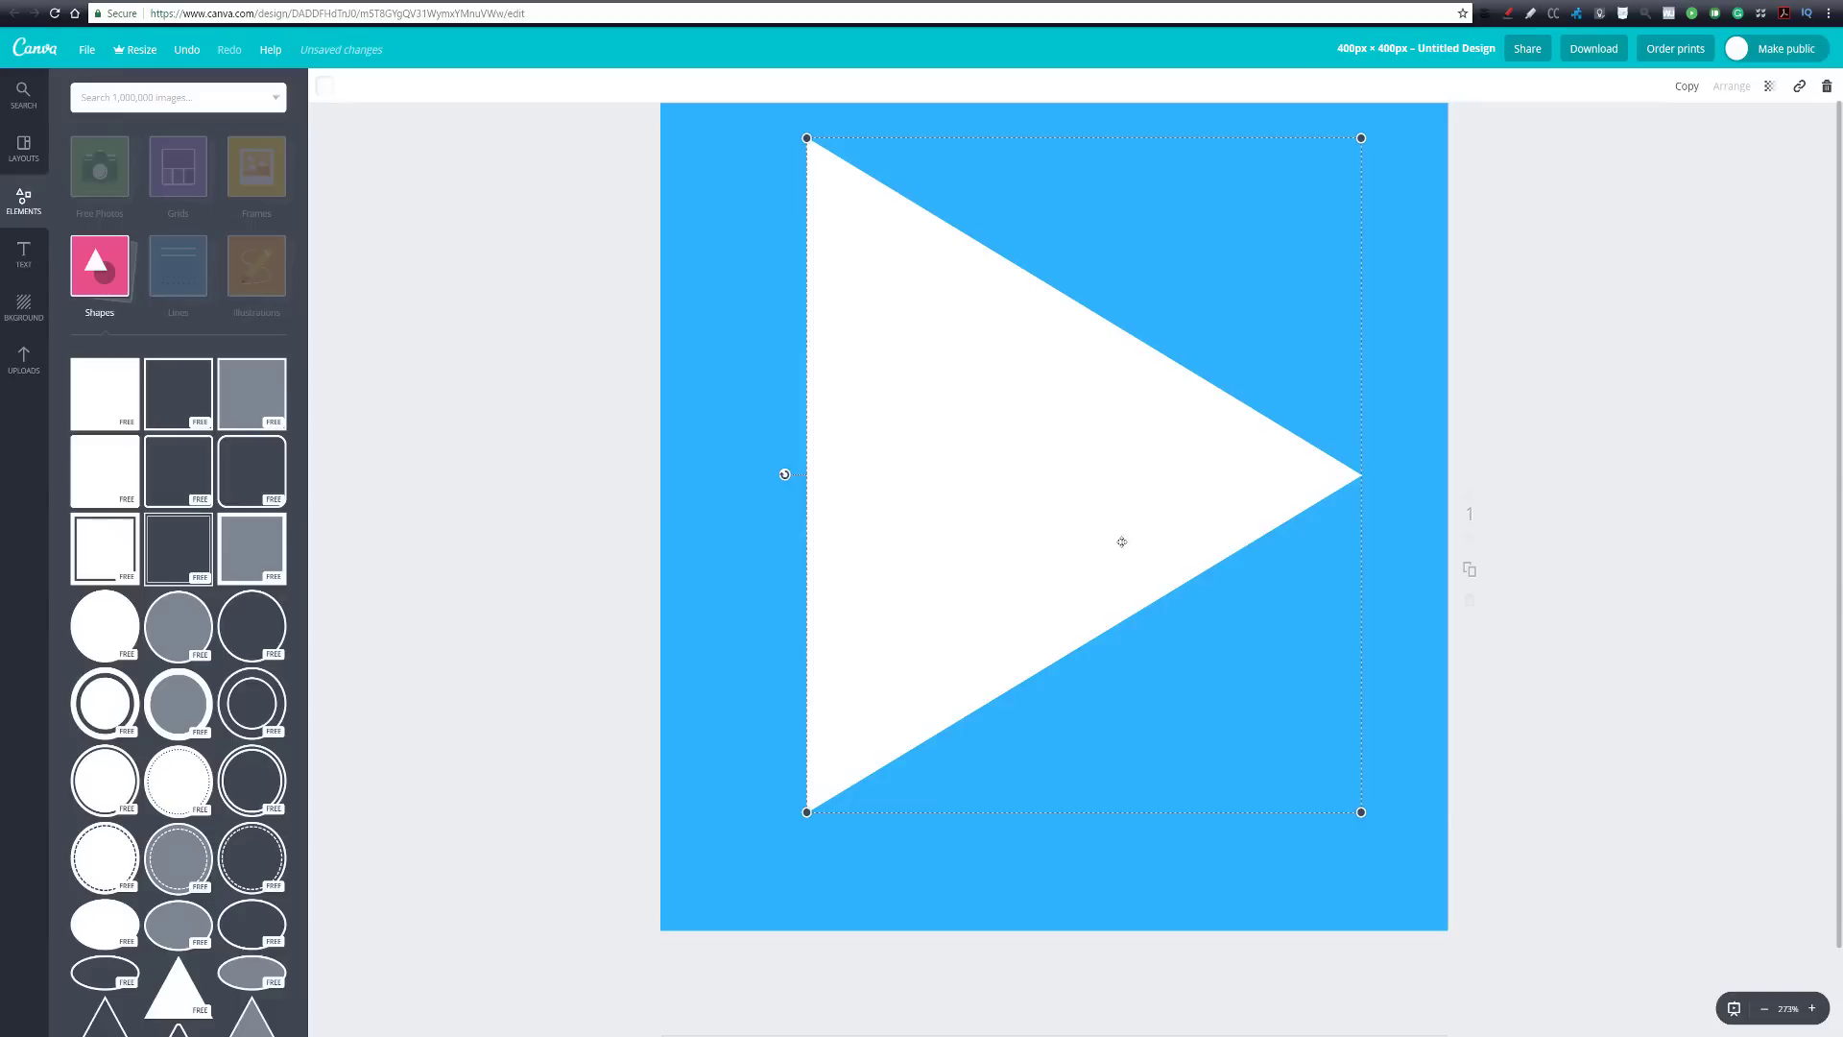
# Add a SUBSCRIBE heading across the triangle and select it for font changes
pyautogui.click(1771, 87)
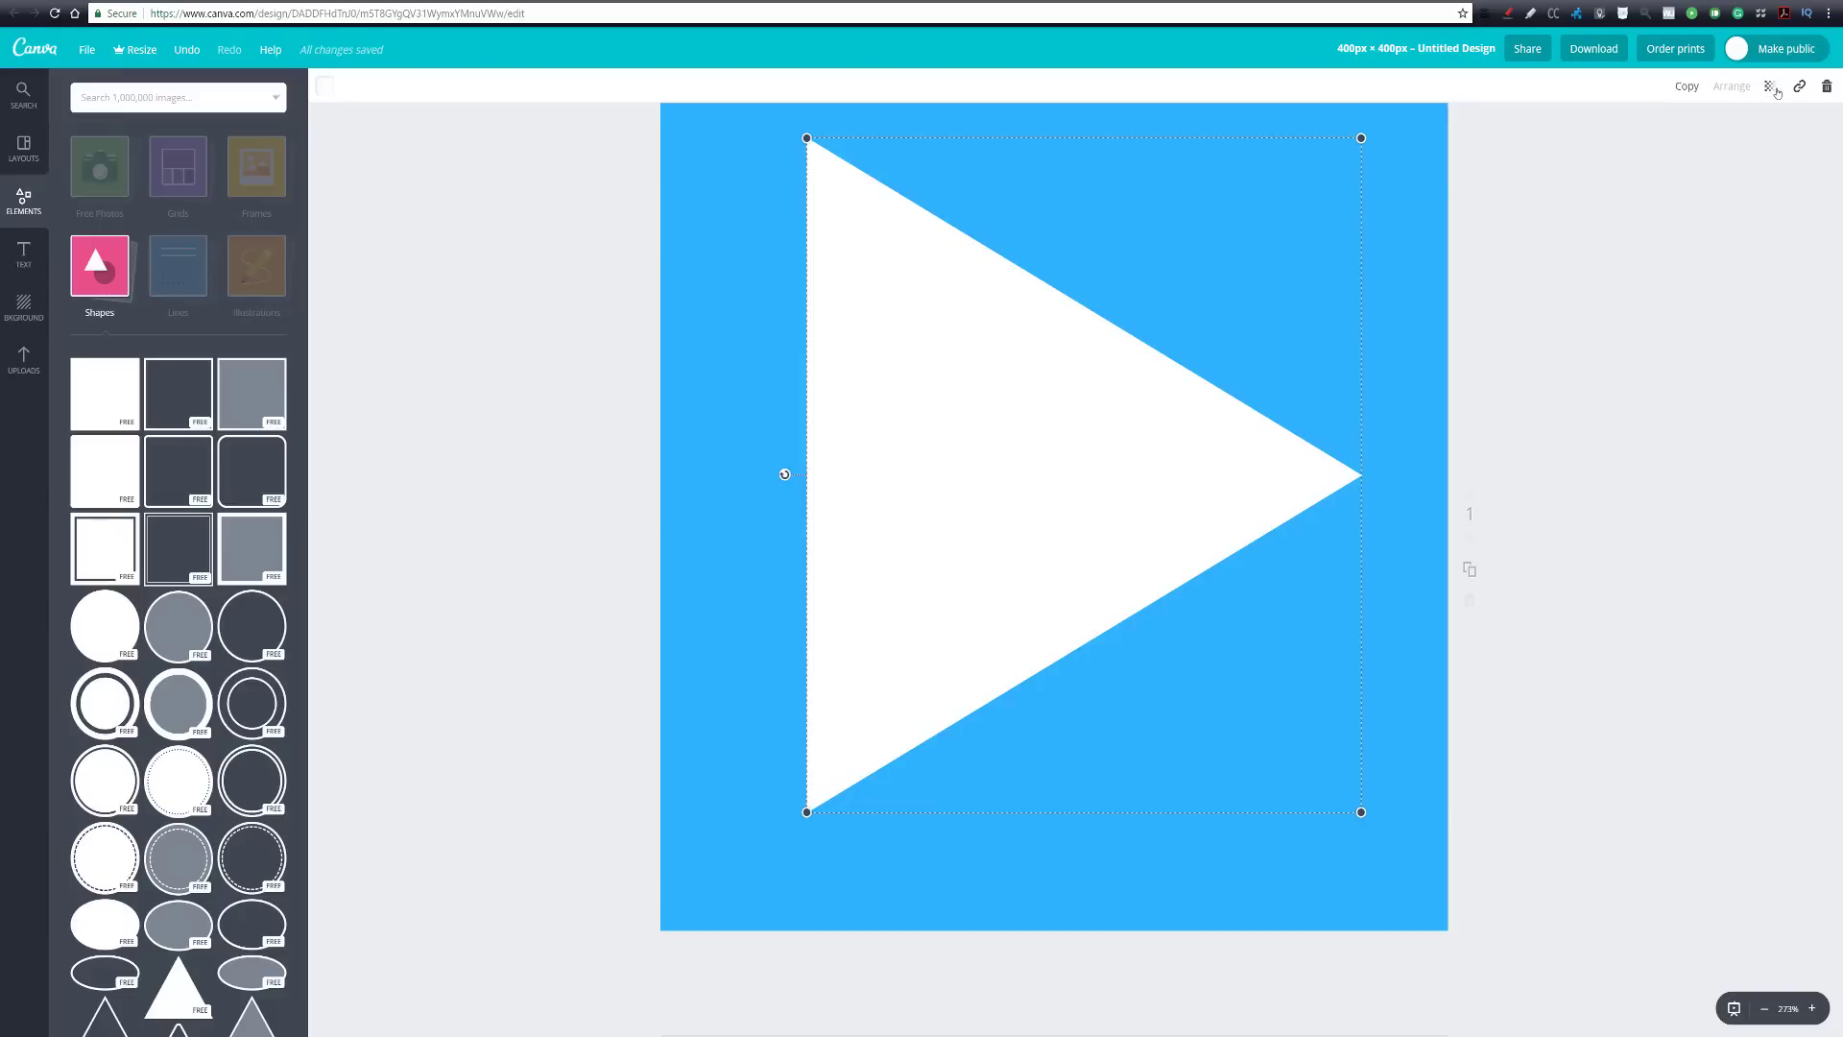
pyautogui.click(1771, 89)
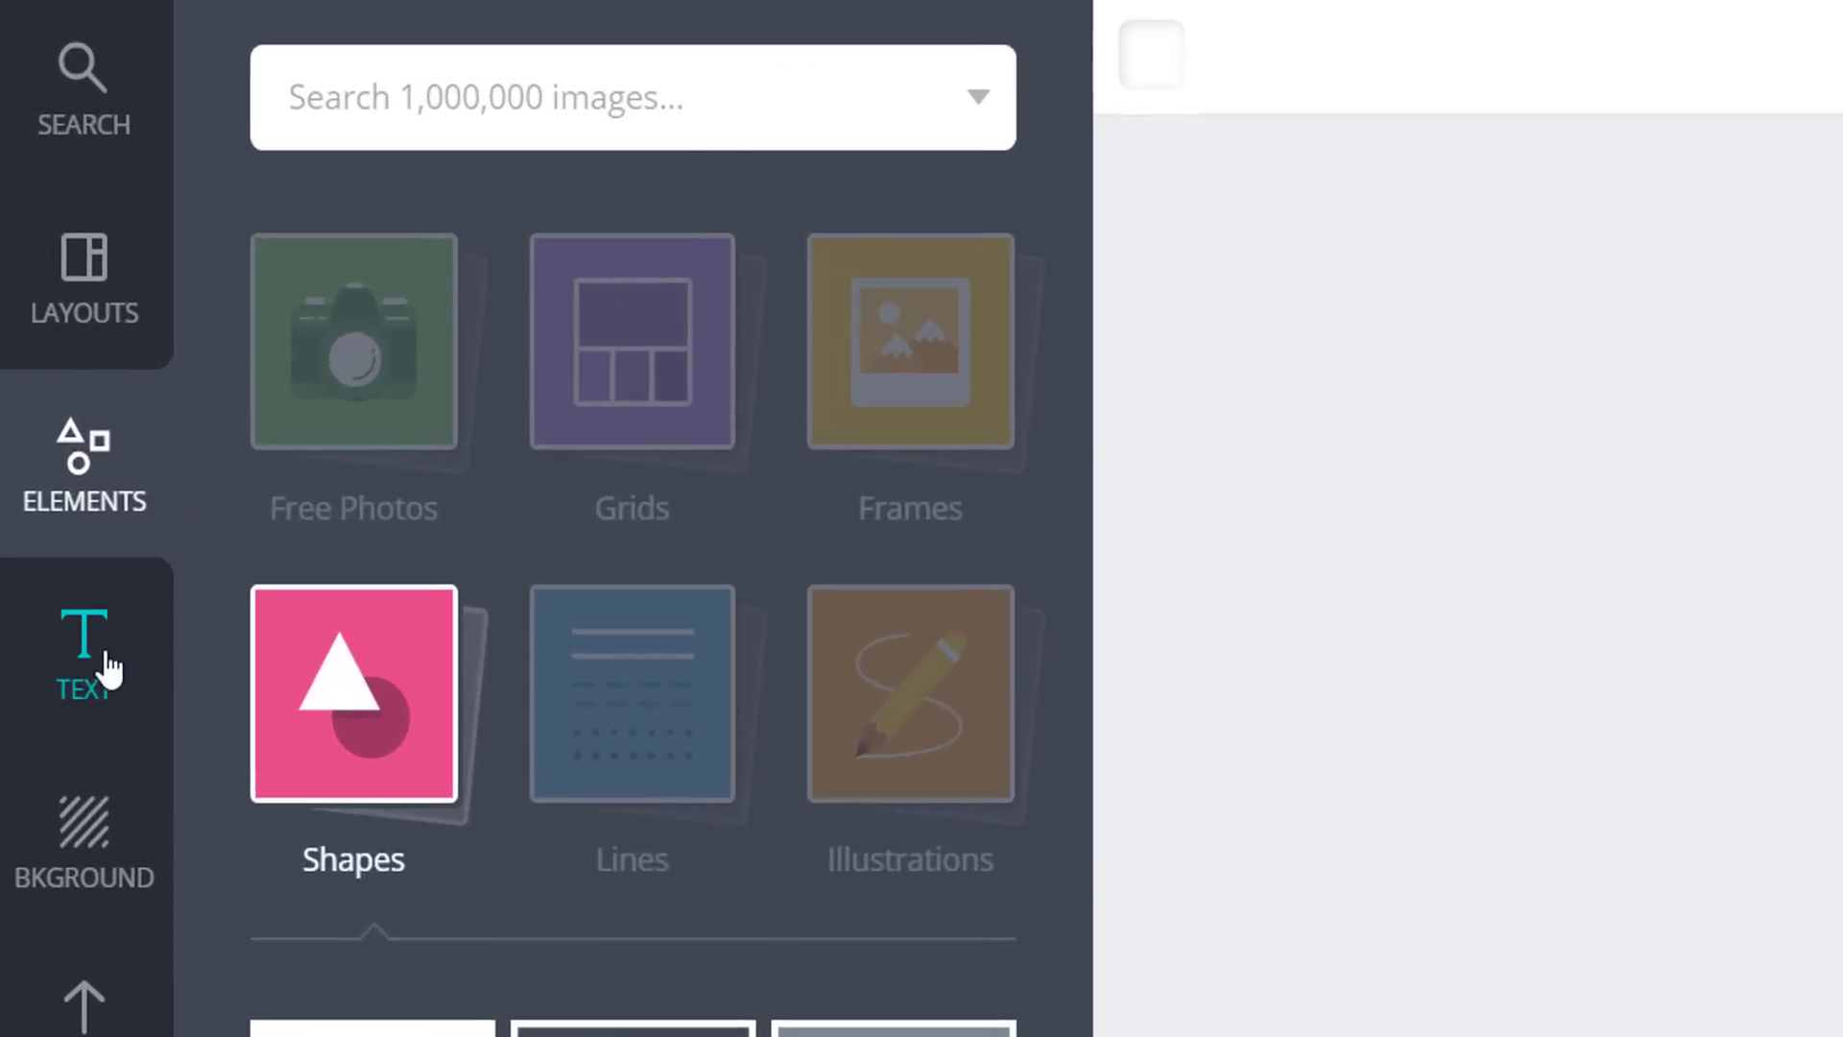
pyautogui.click(32, 265)
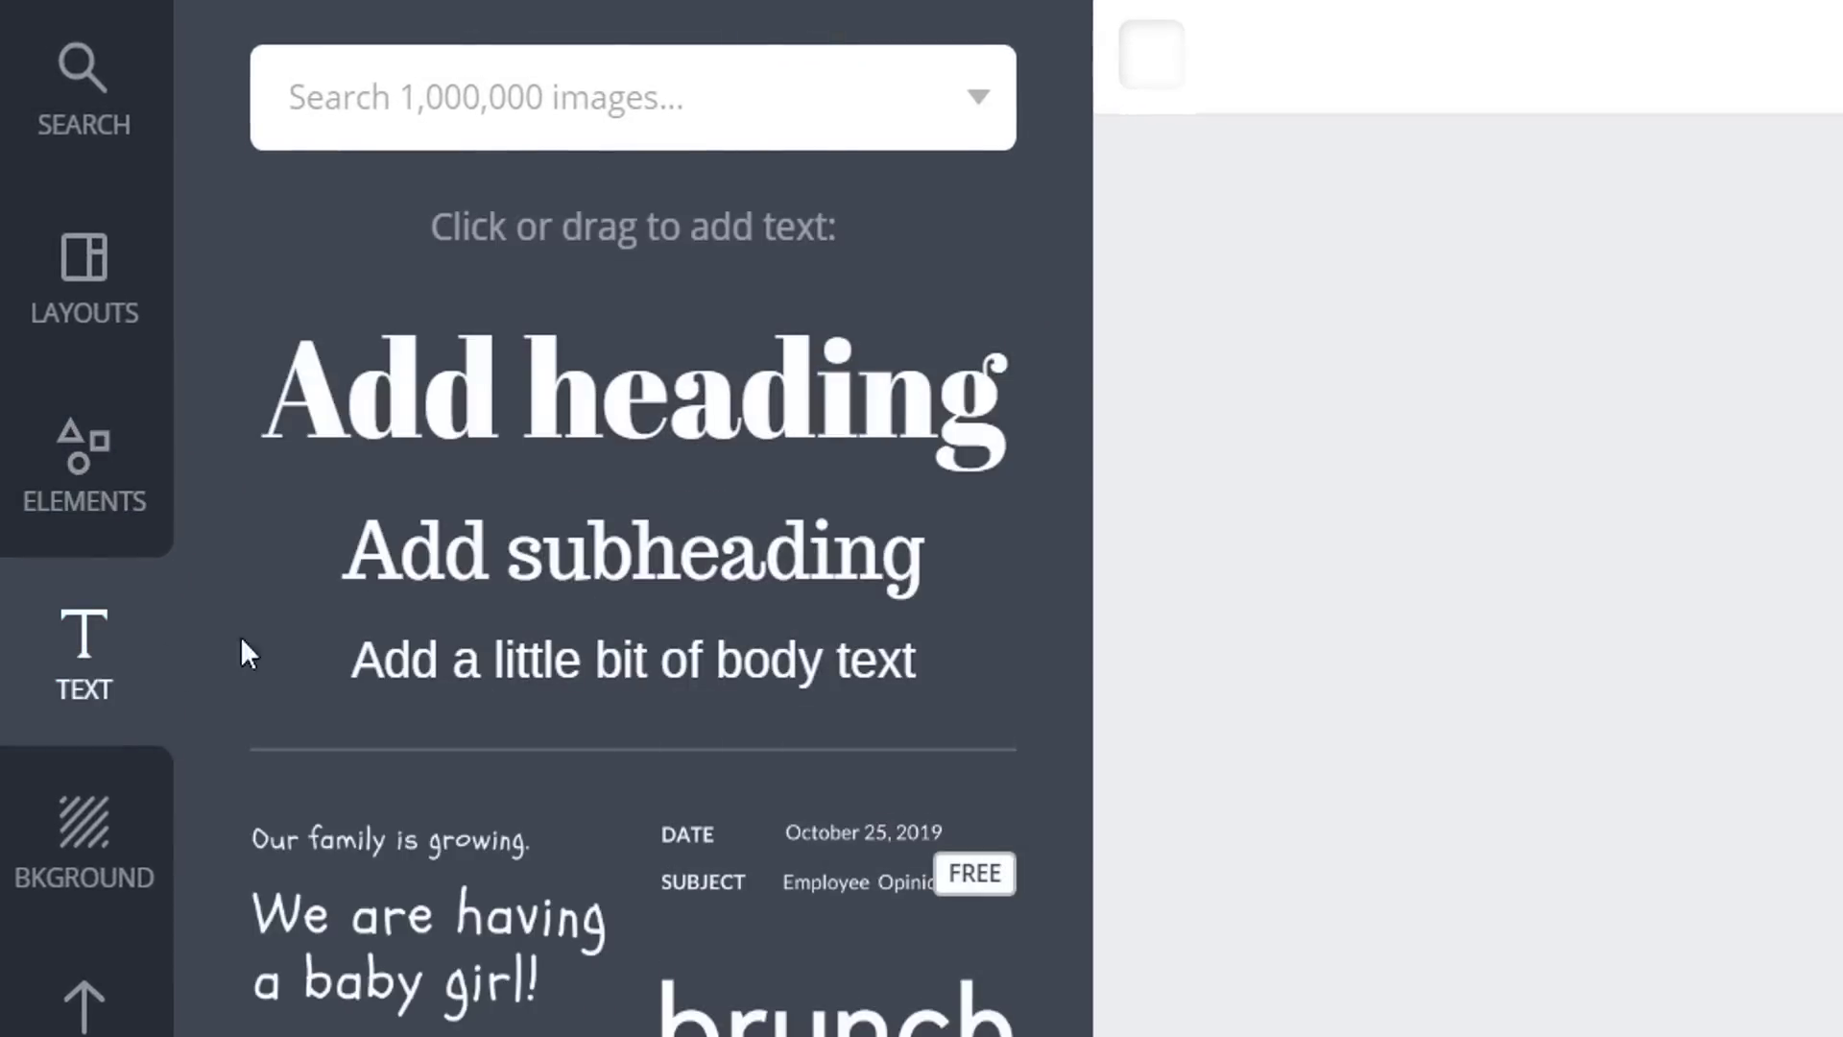
pyautogui.click(669, 422)
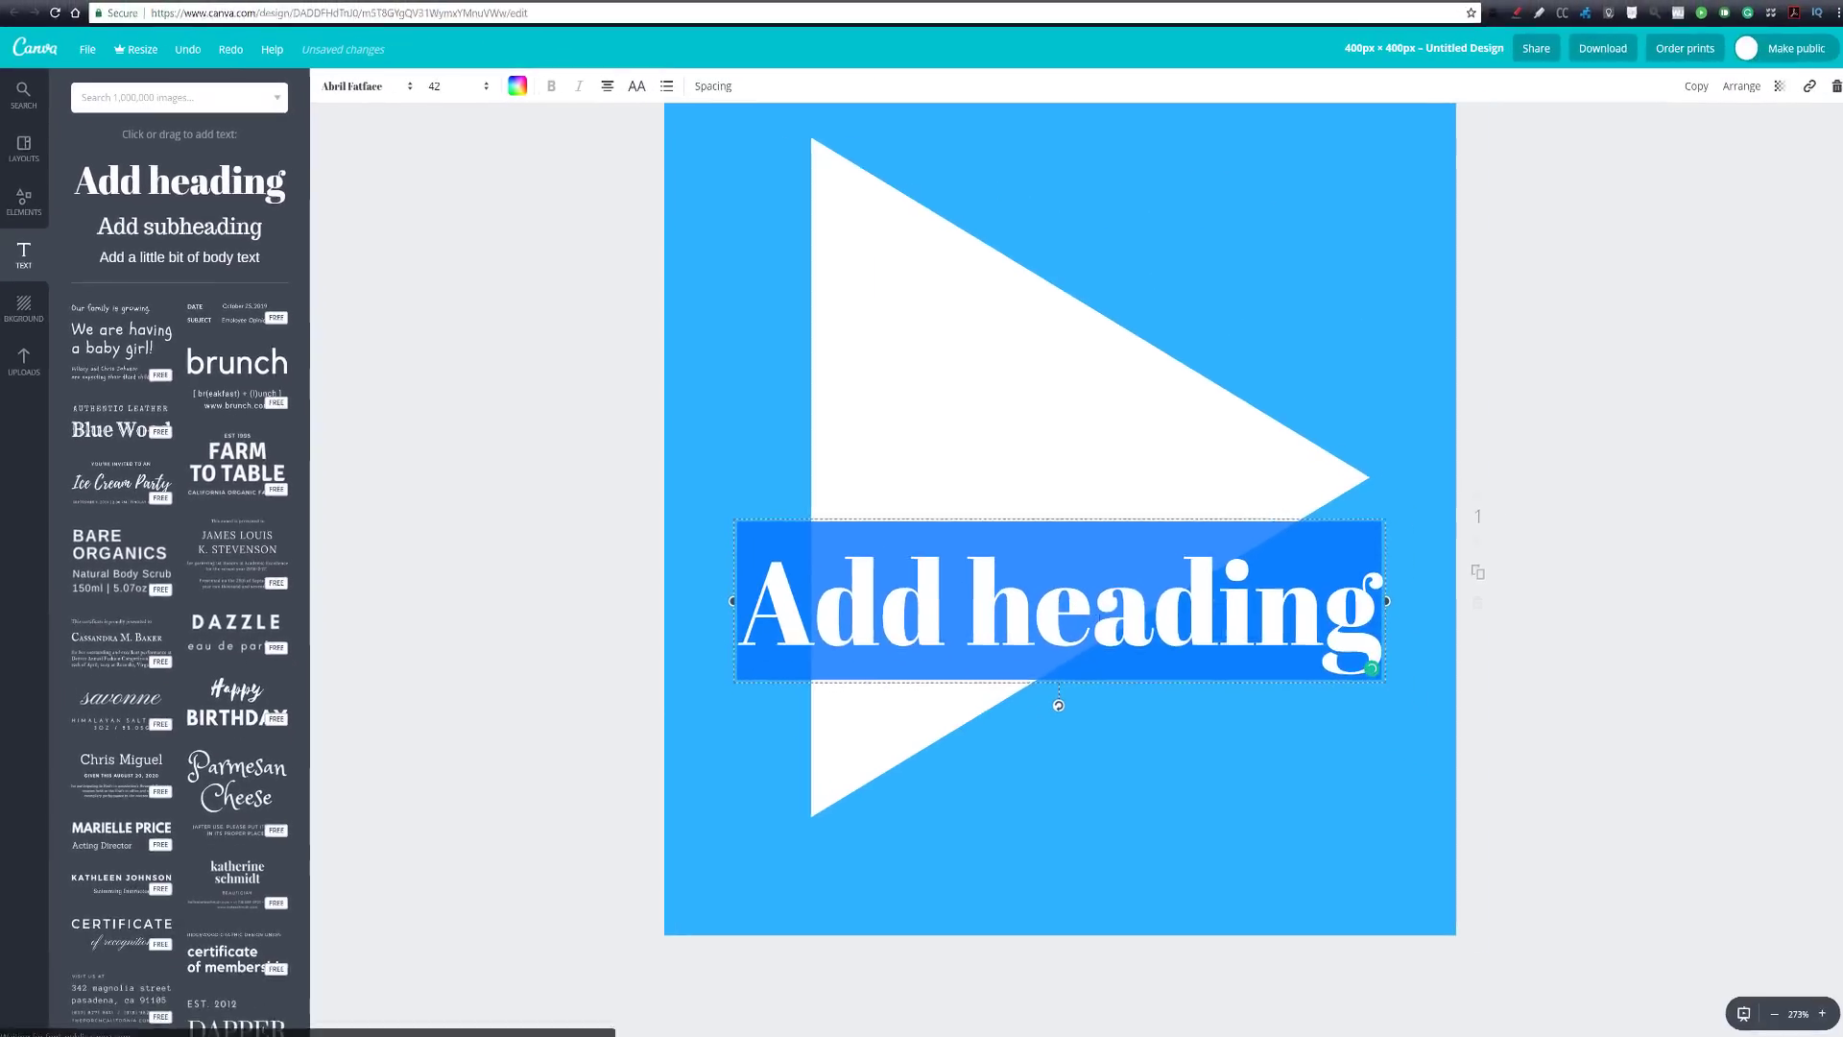
pyautogui.write('SU')
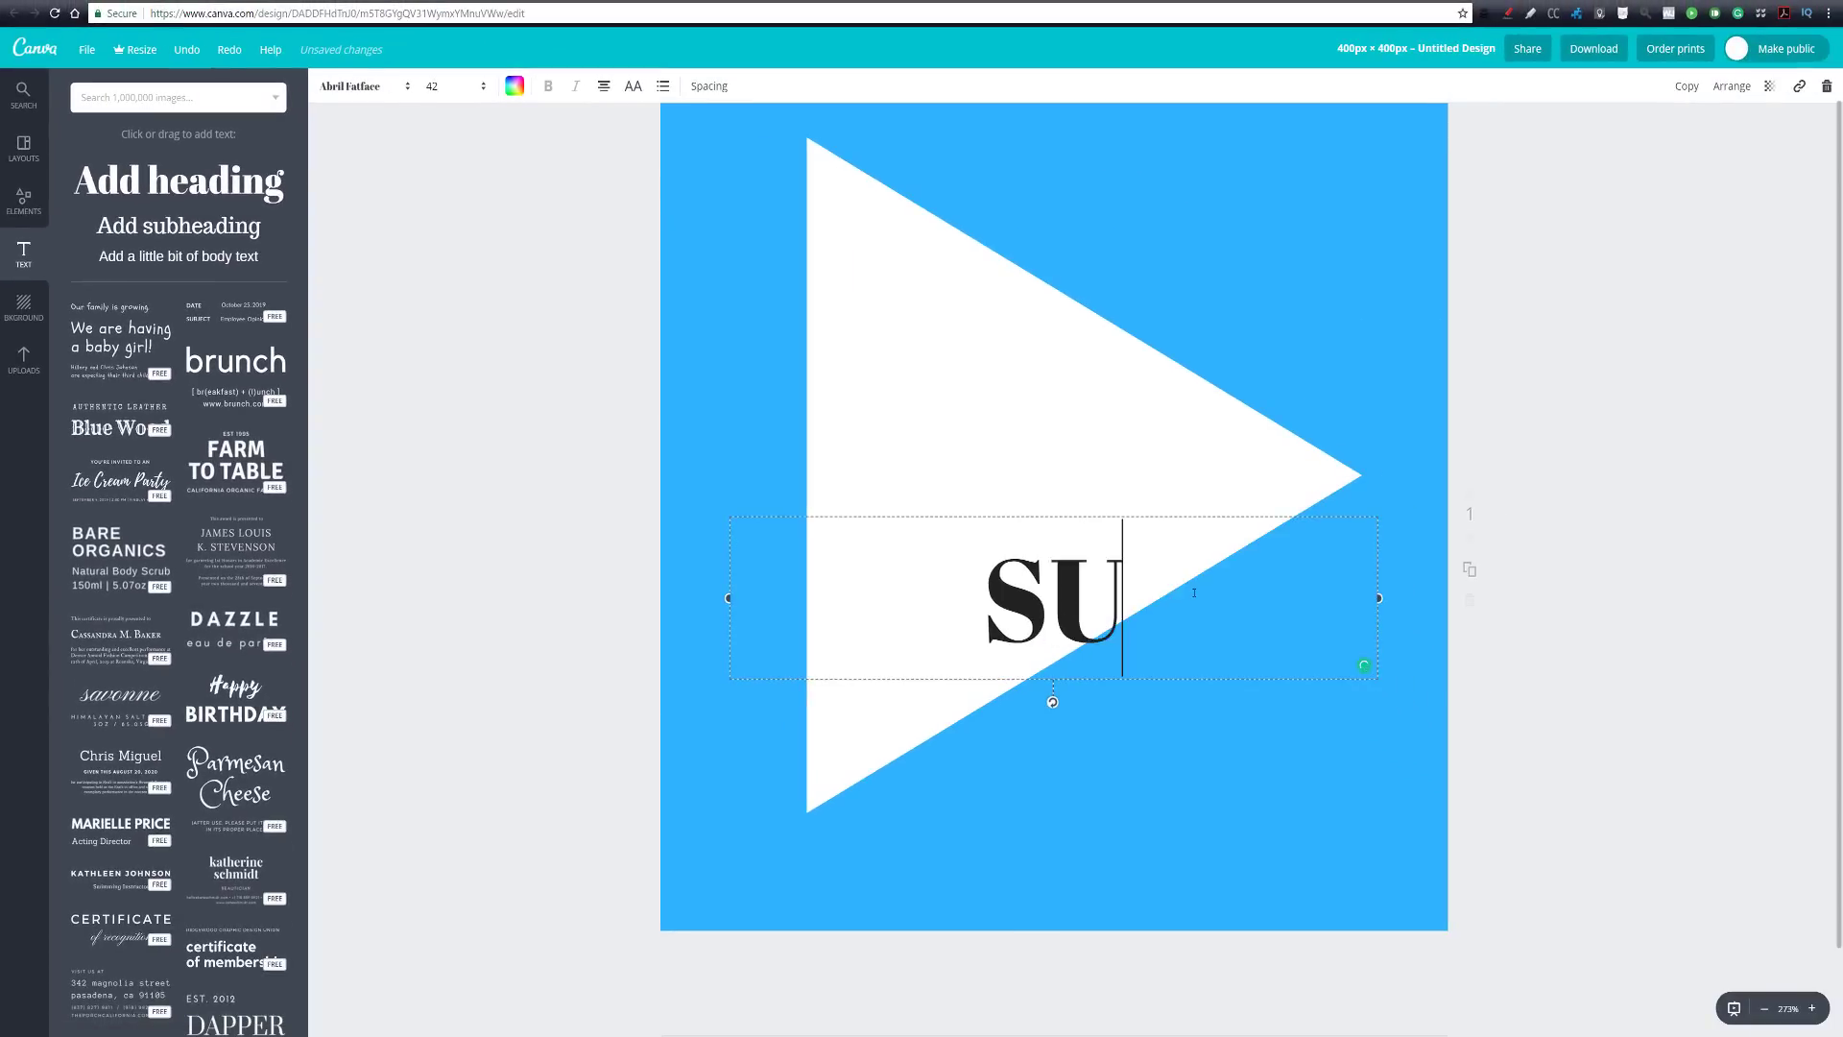
pyautogui.write('BSCRIBE')
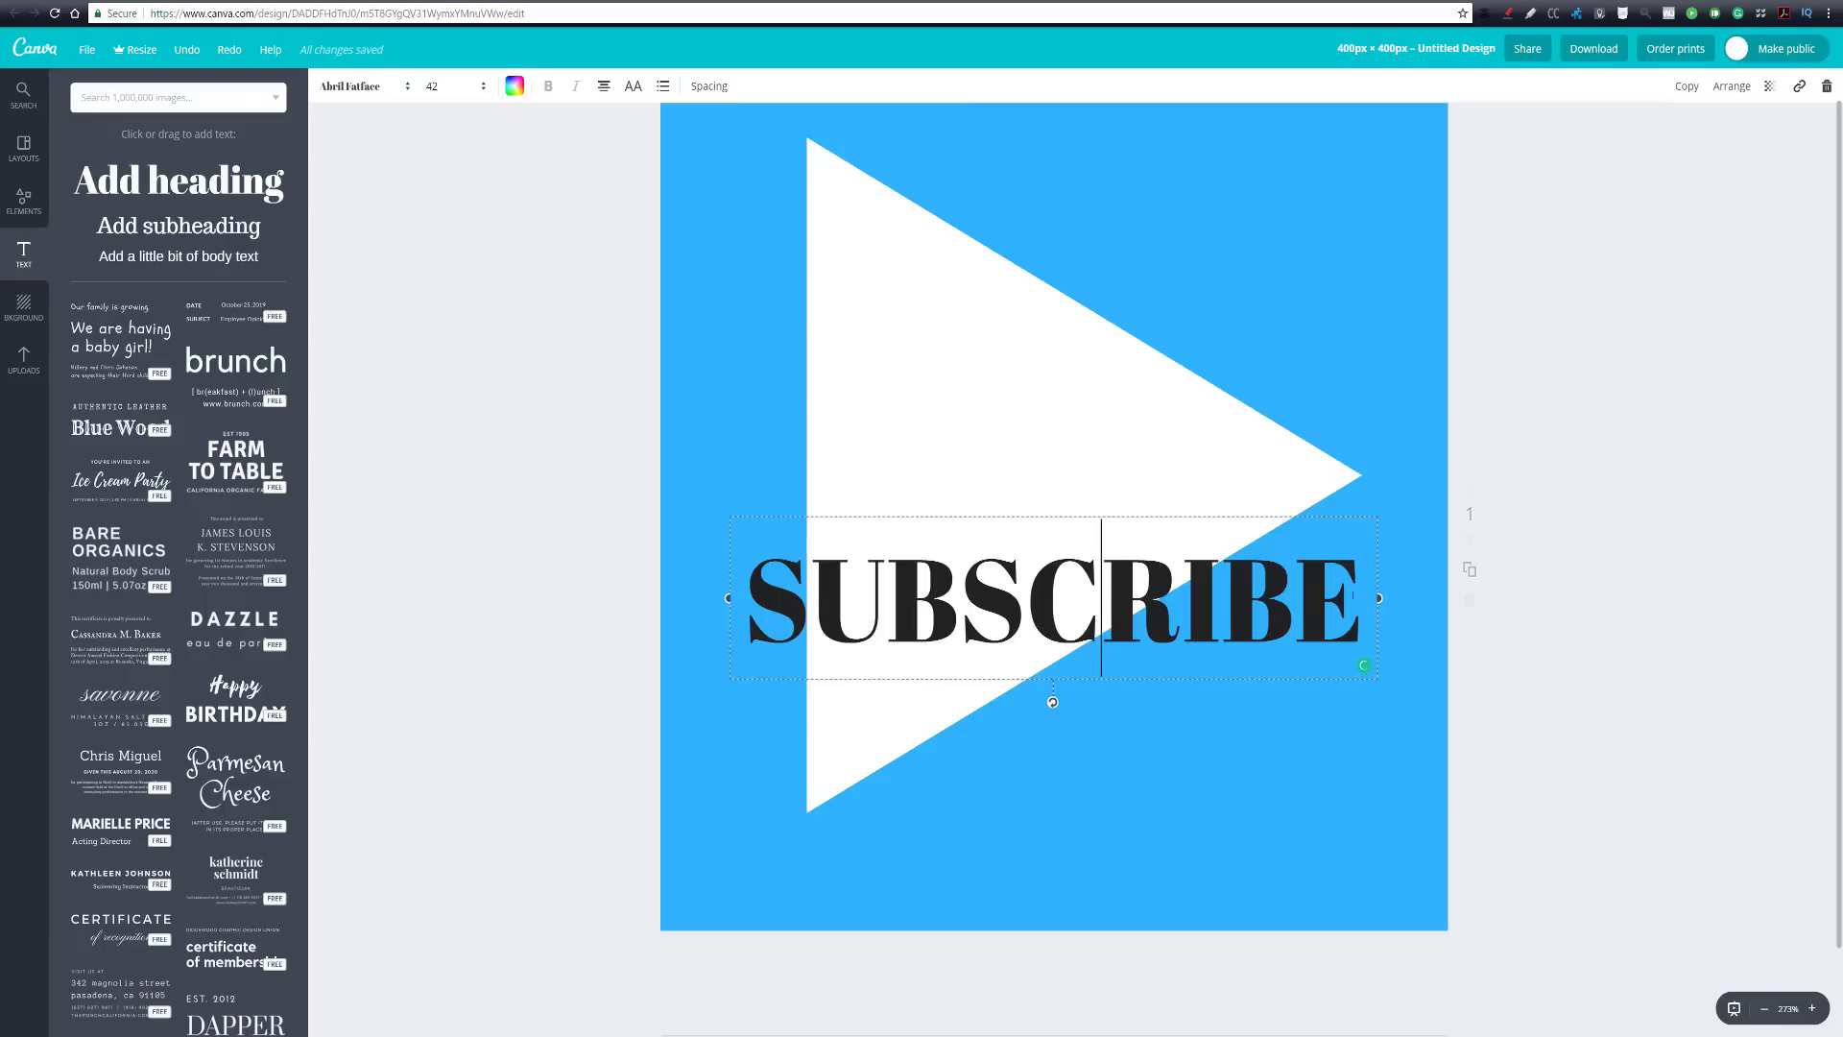
pyautogui.hotkey('shift', 'Left')
pyautogui.hotkey('shift', 'Left')
pyautogui.hotkey('shift', 'Left')
pyautogui.hotkey('shift', 'Left')
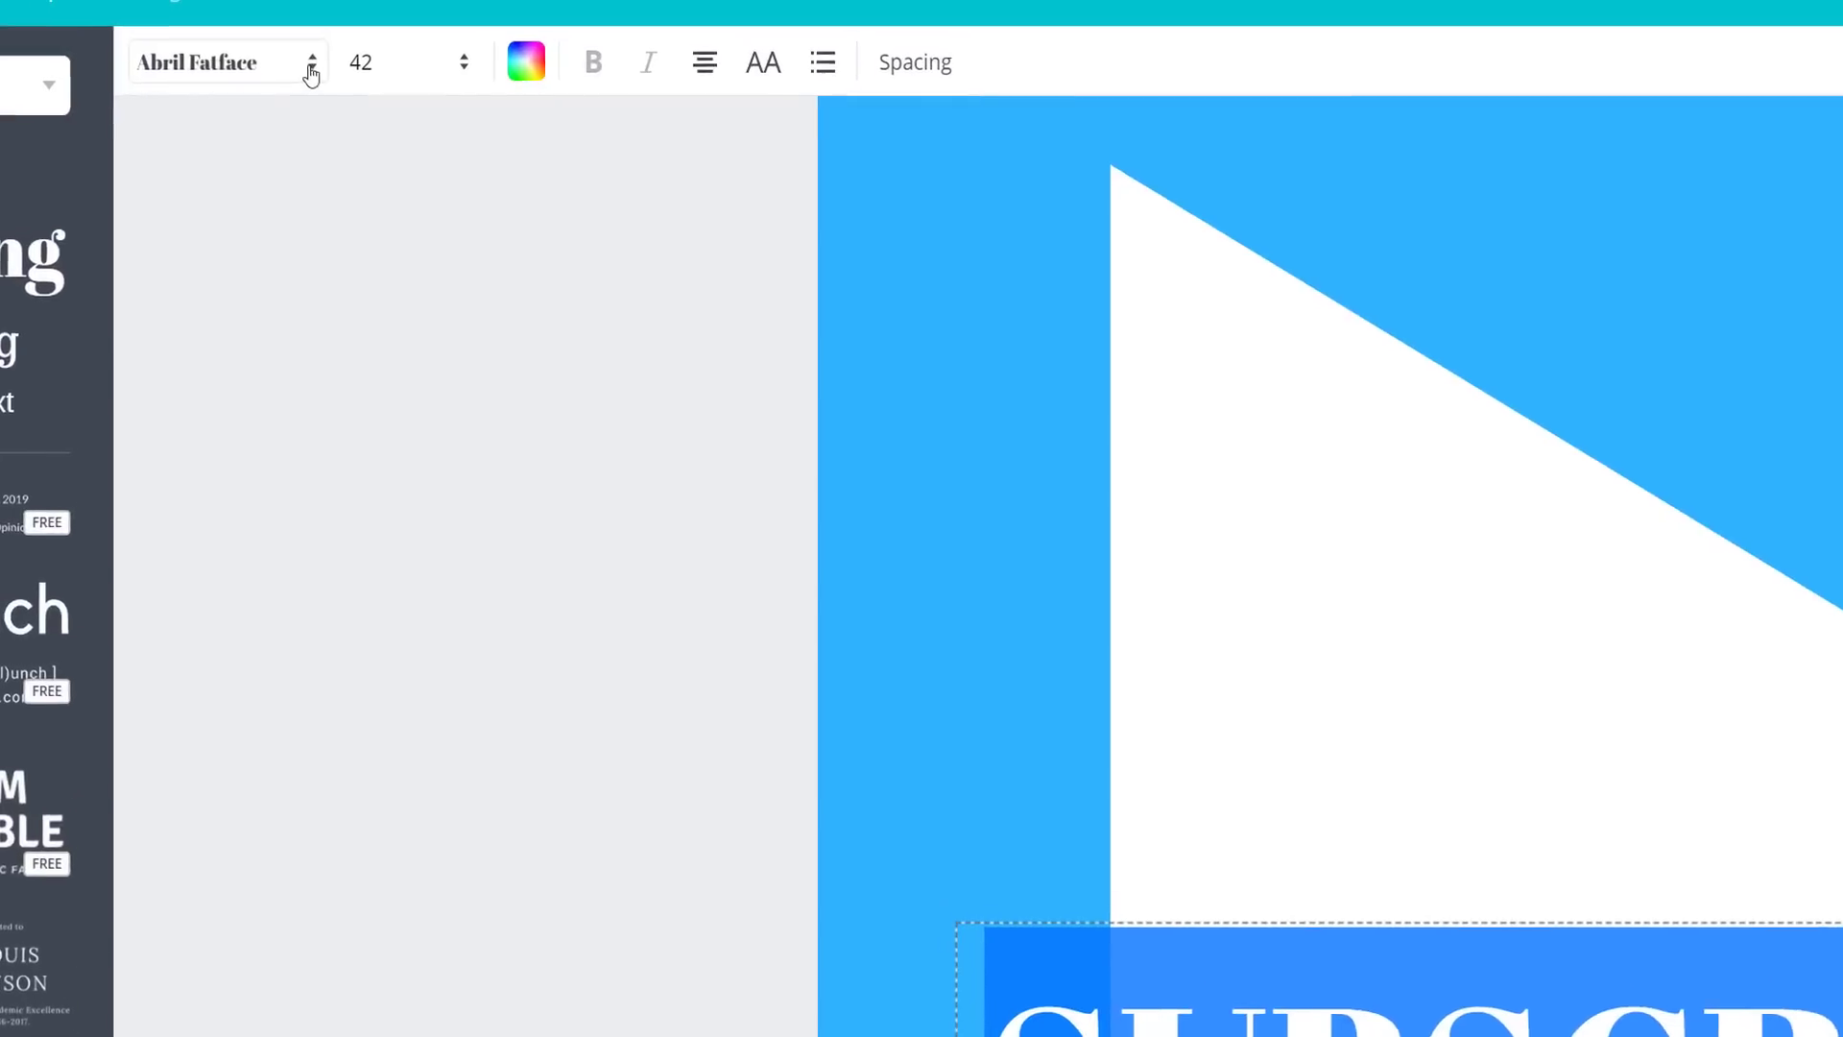
pyautogui.click(311, 72)
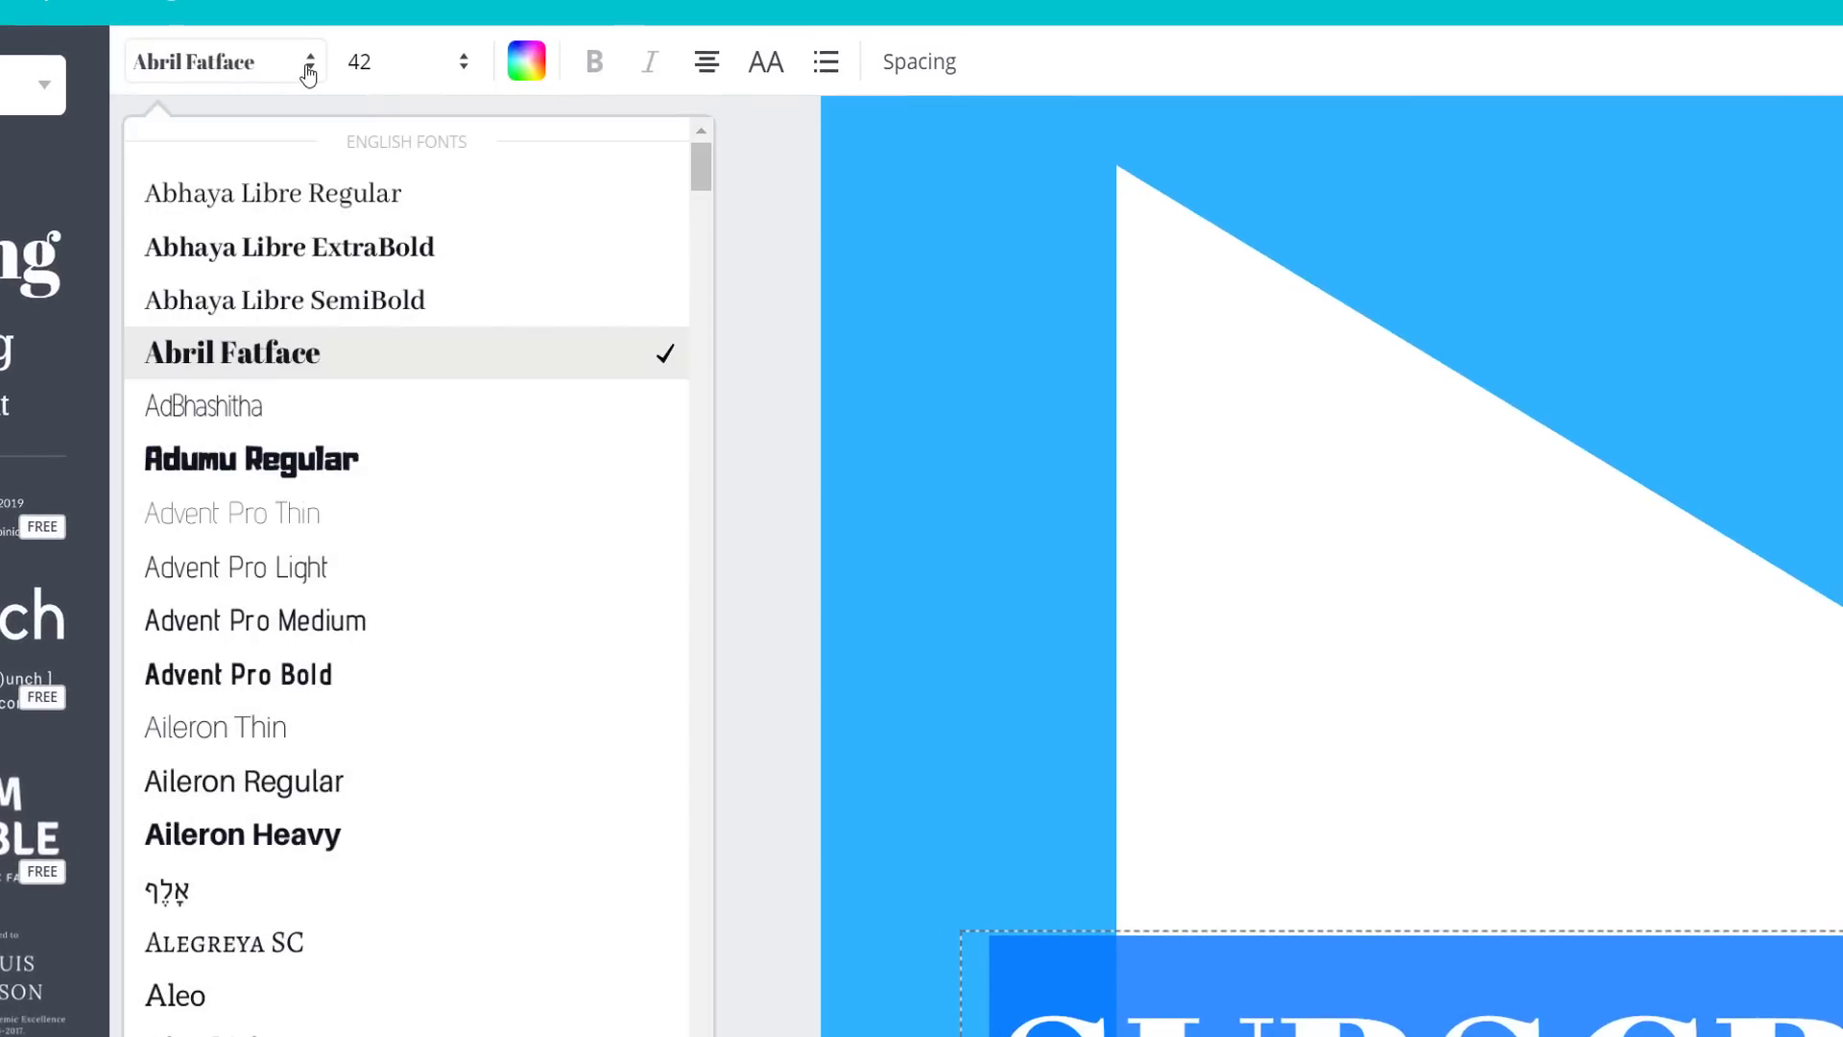
# Make SUBSCRIBE white Aileron Heavy at the bottom centre, and download as PNG
pyautogui.click(336, 850)
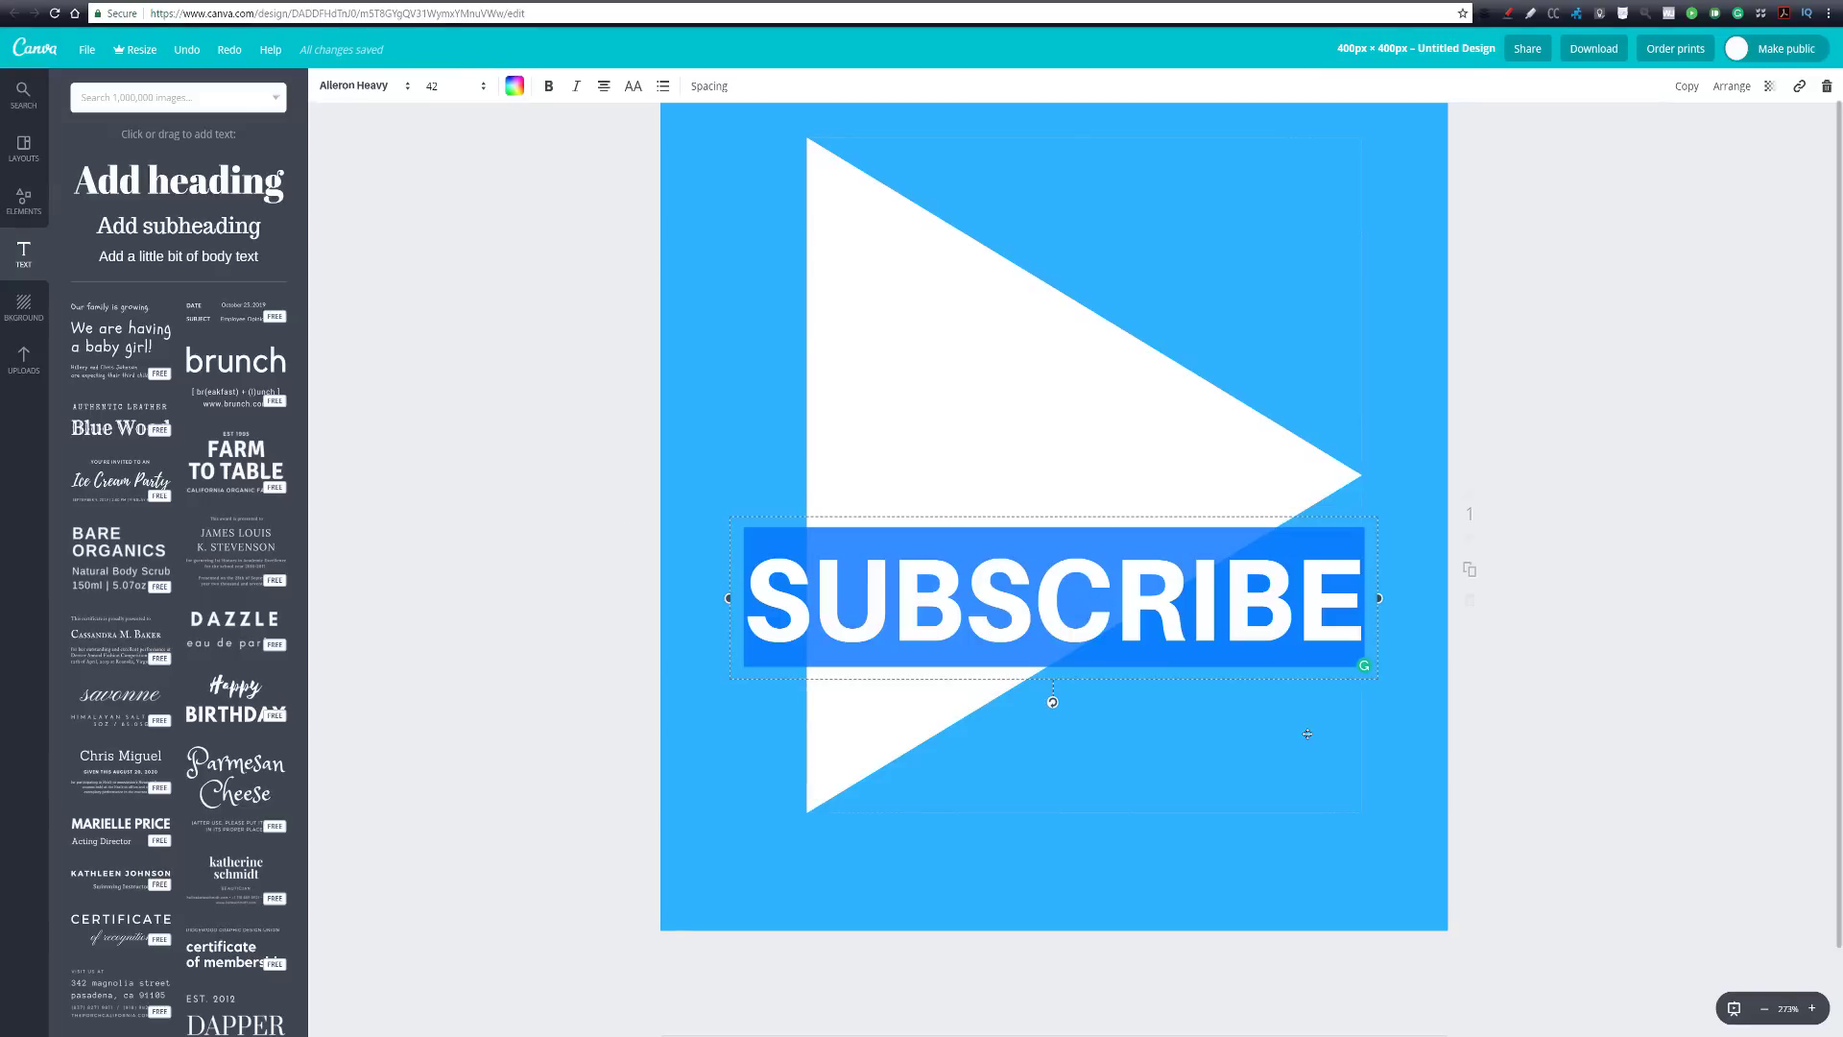
pyautogui.click(515, 86)
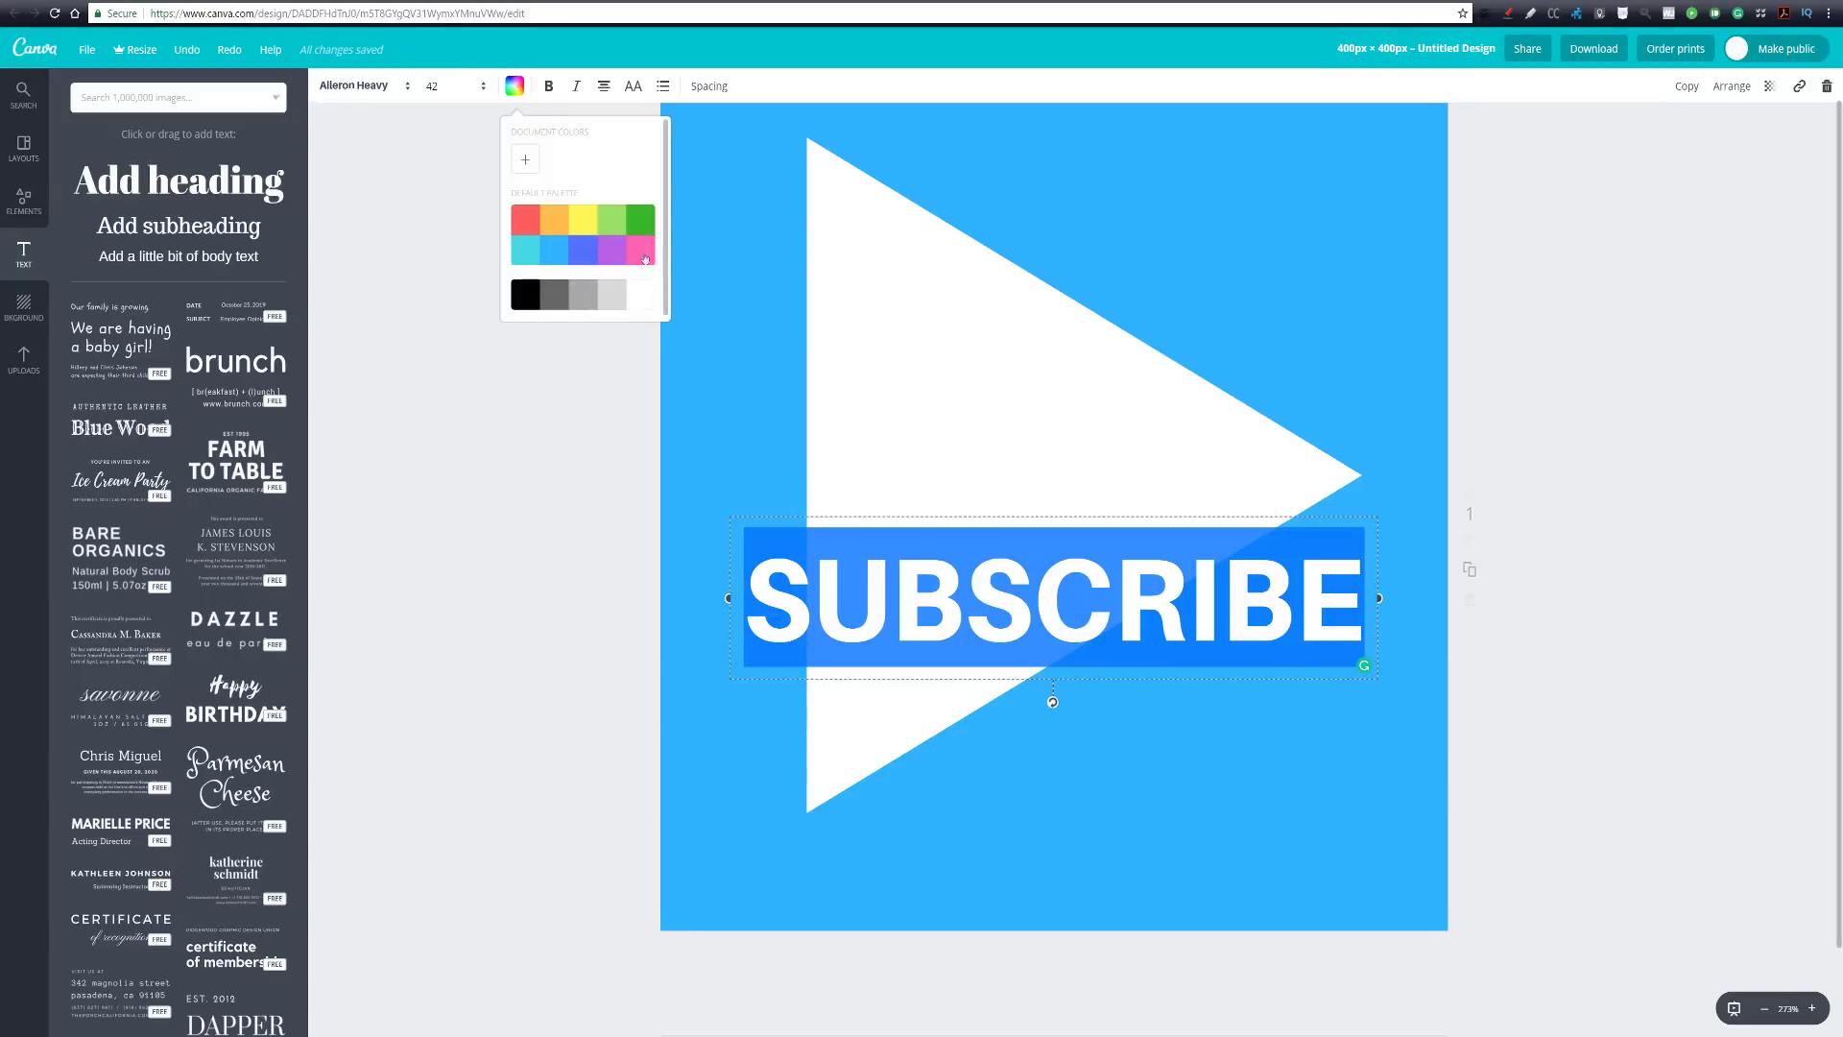
pyautogui.click(1214, 760)
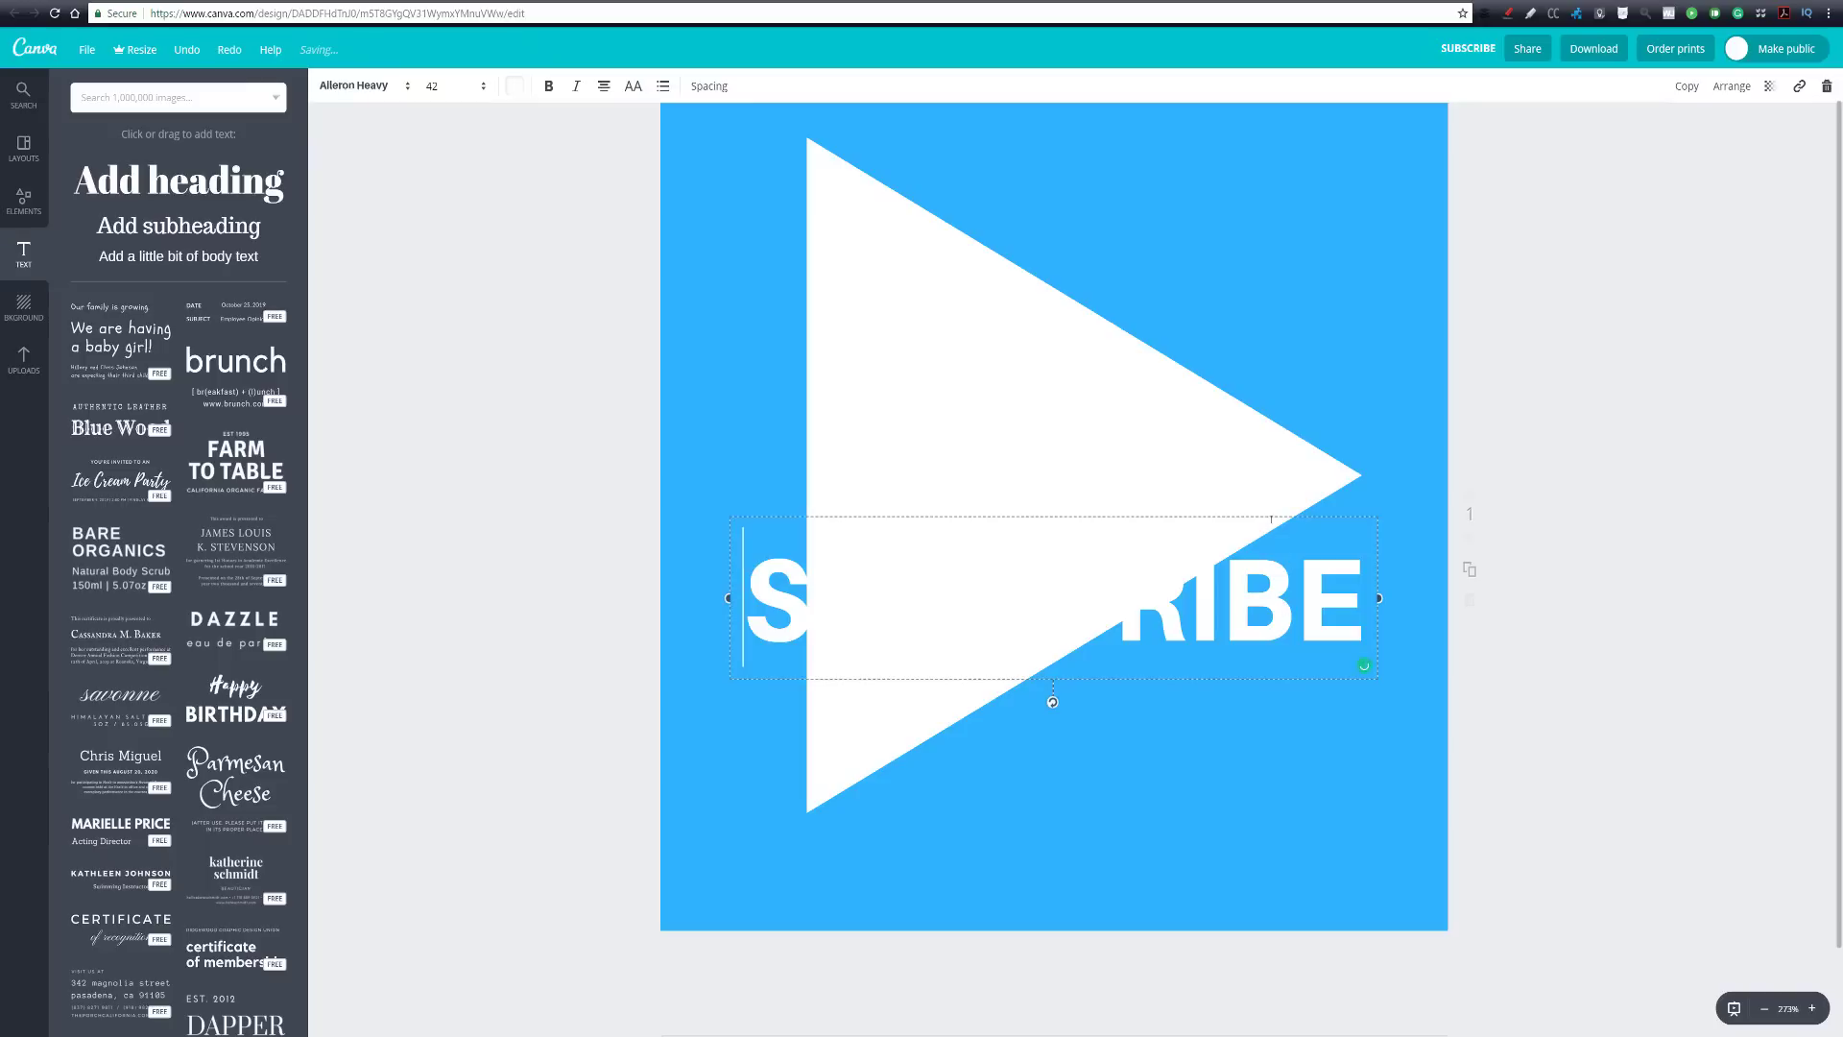
pyautogui.moveTo(1270, 514); pyautogui.dragTo(1269, 751)
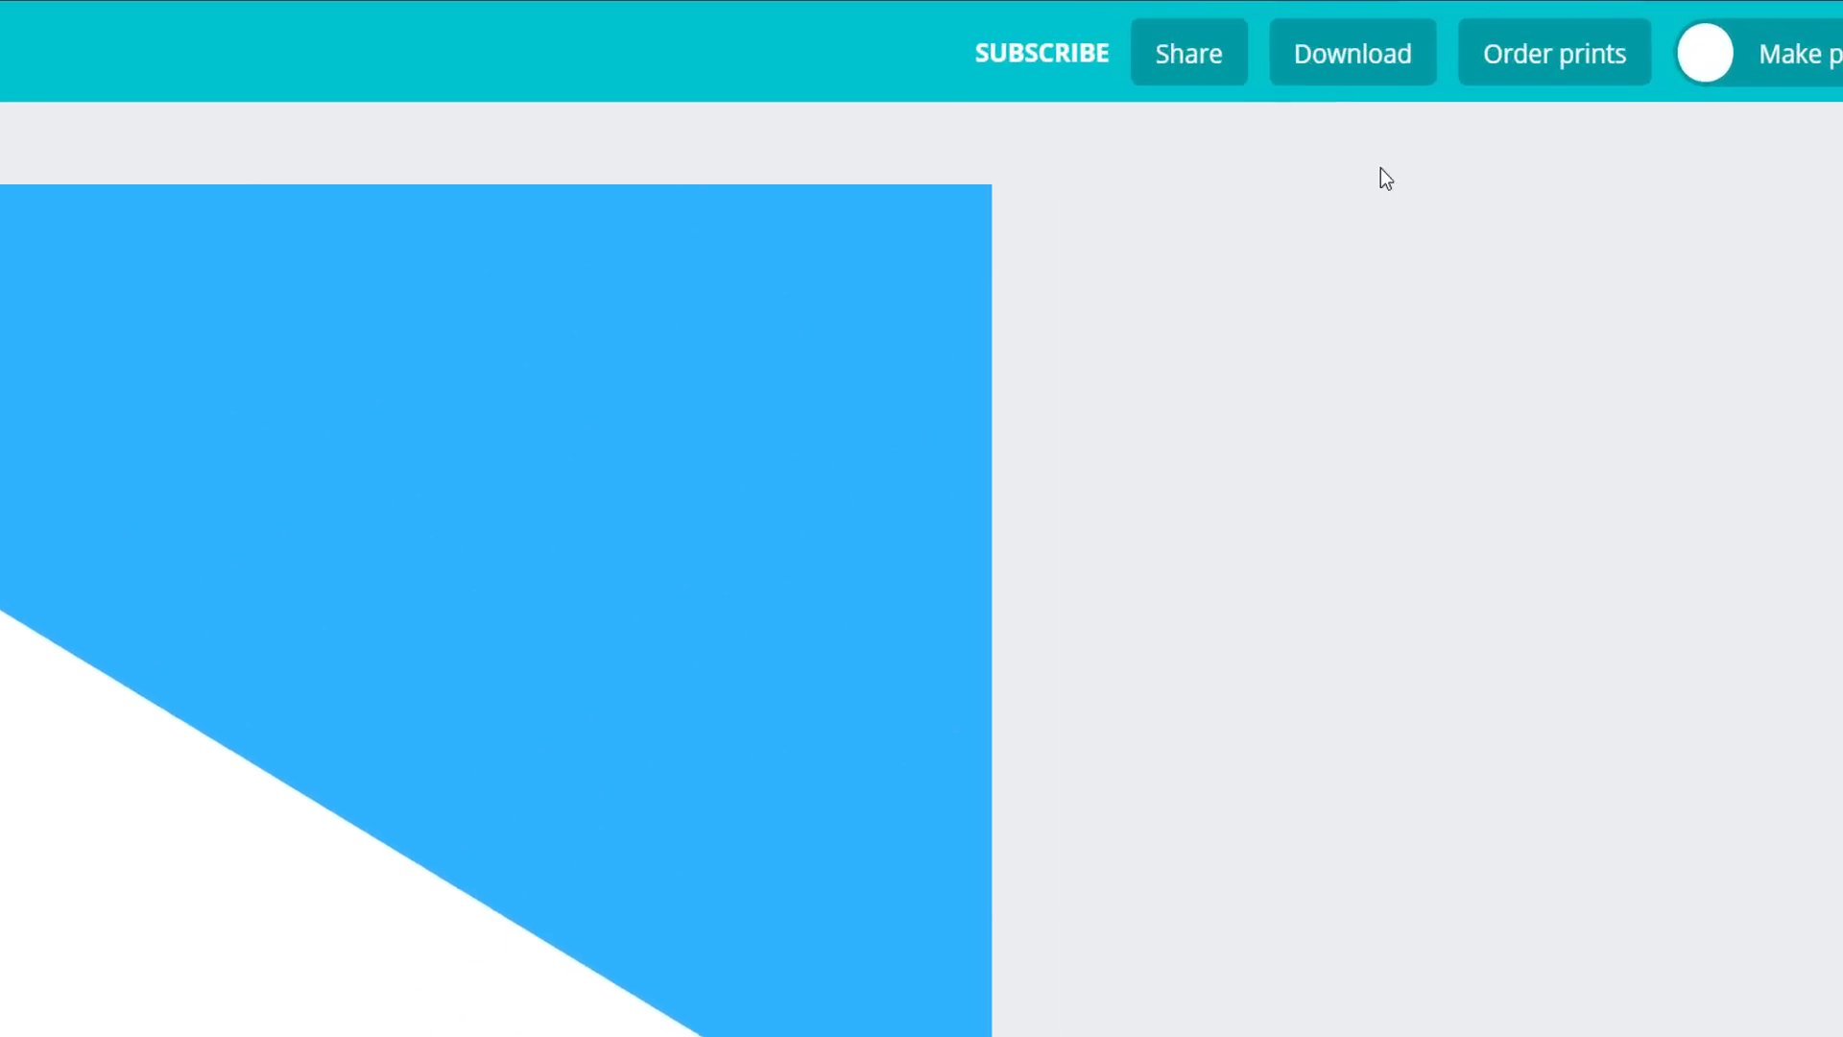
pyautogui.click(1590, 55)
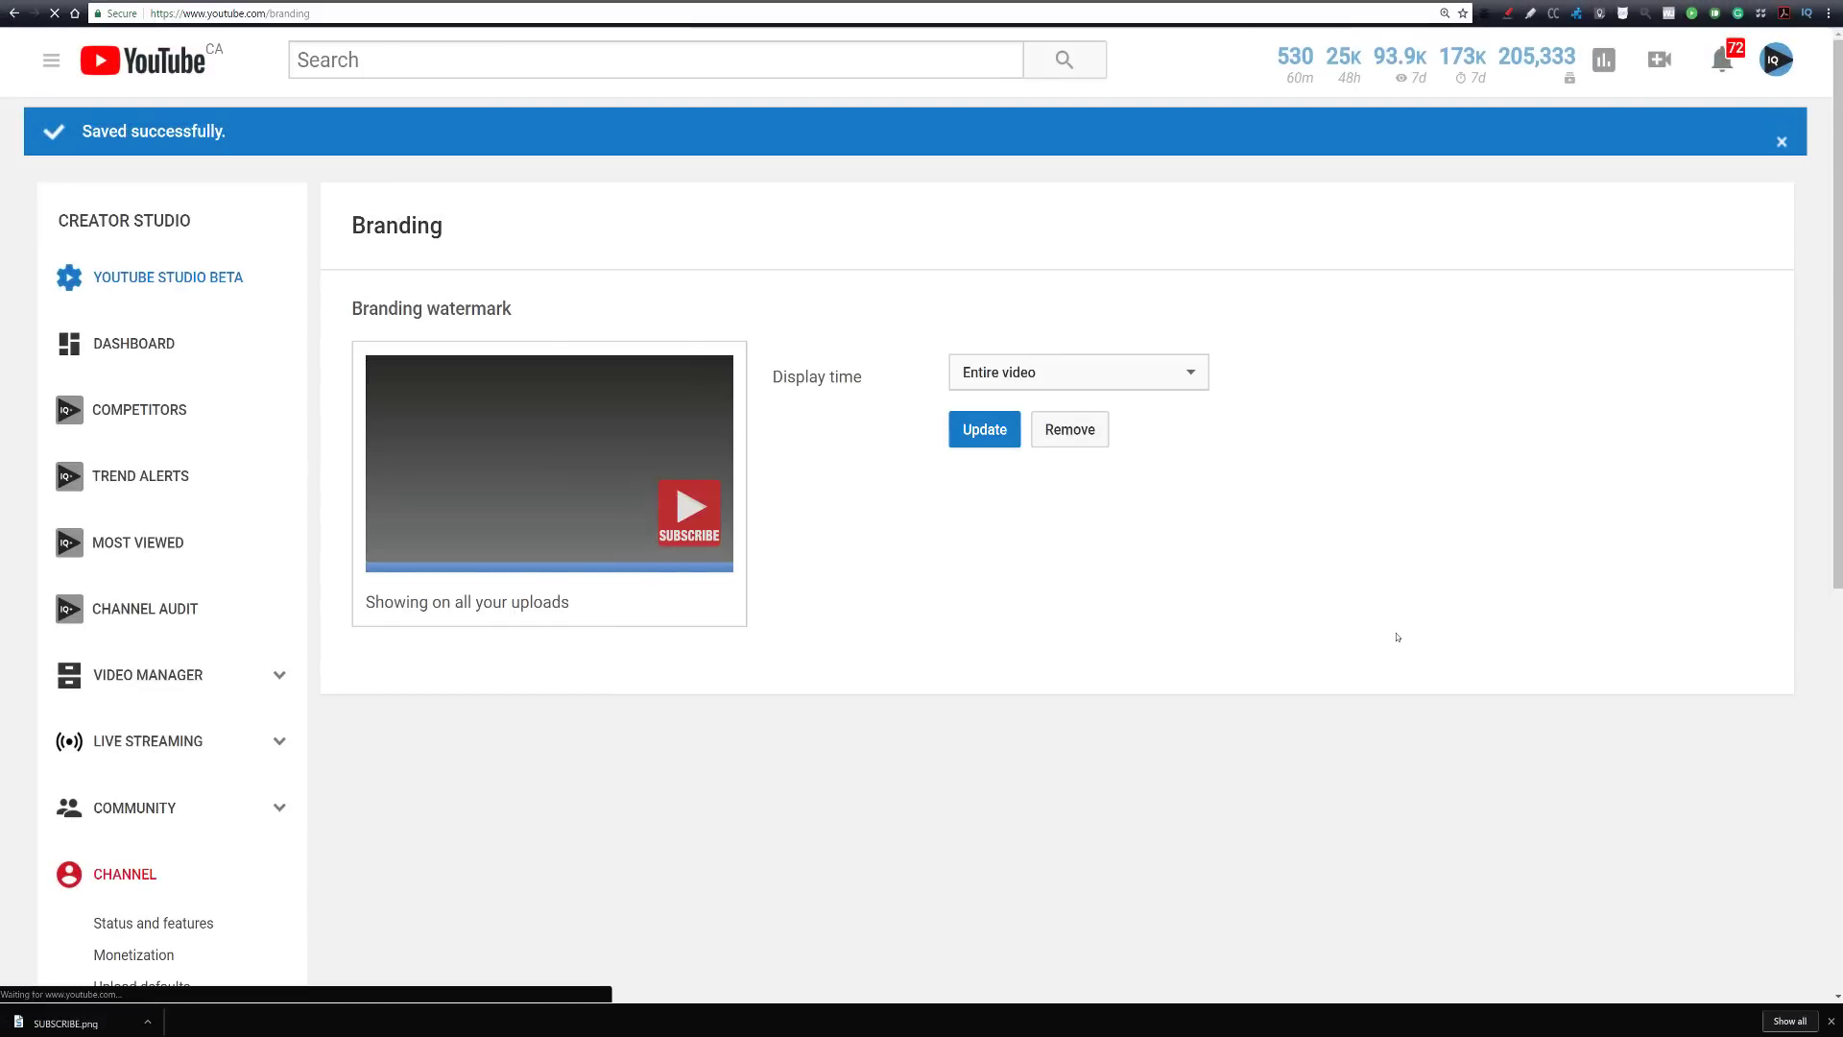
# Add SUBSCRIBE.png as the new branding watermark image
pyautogui.click(448, 403)
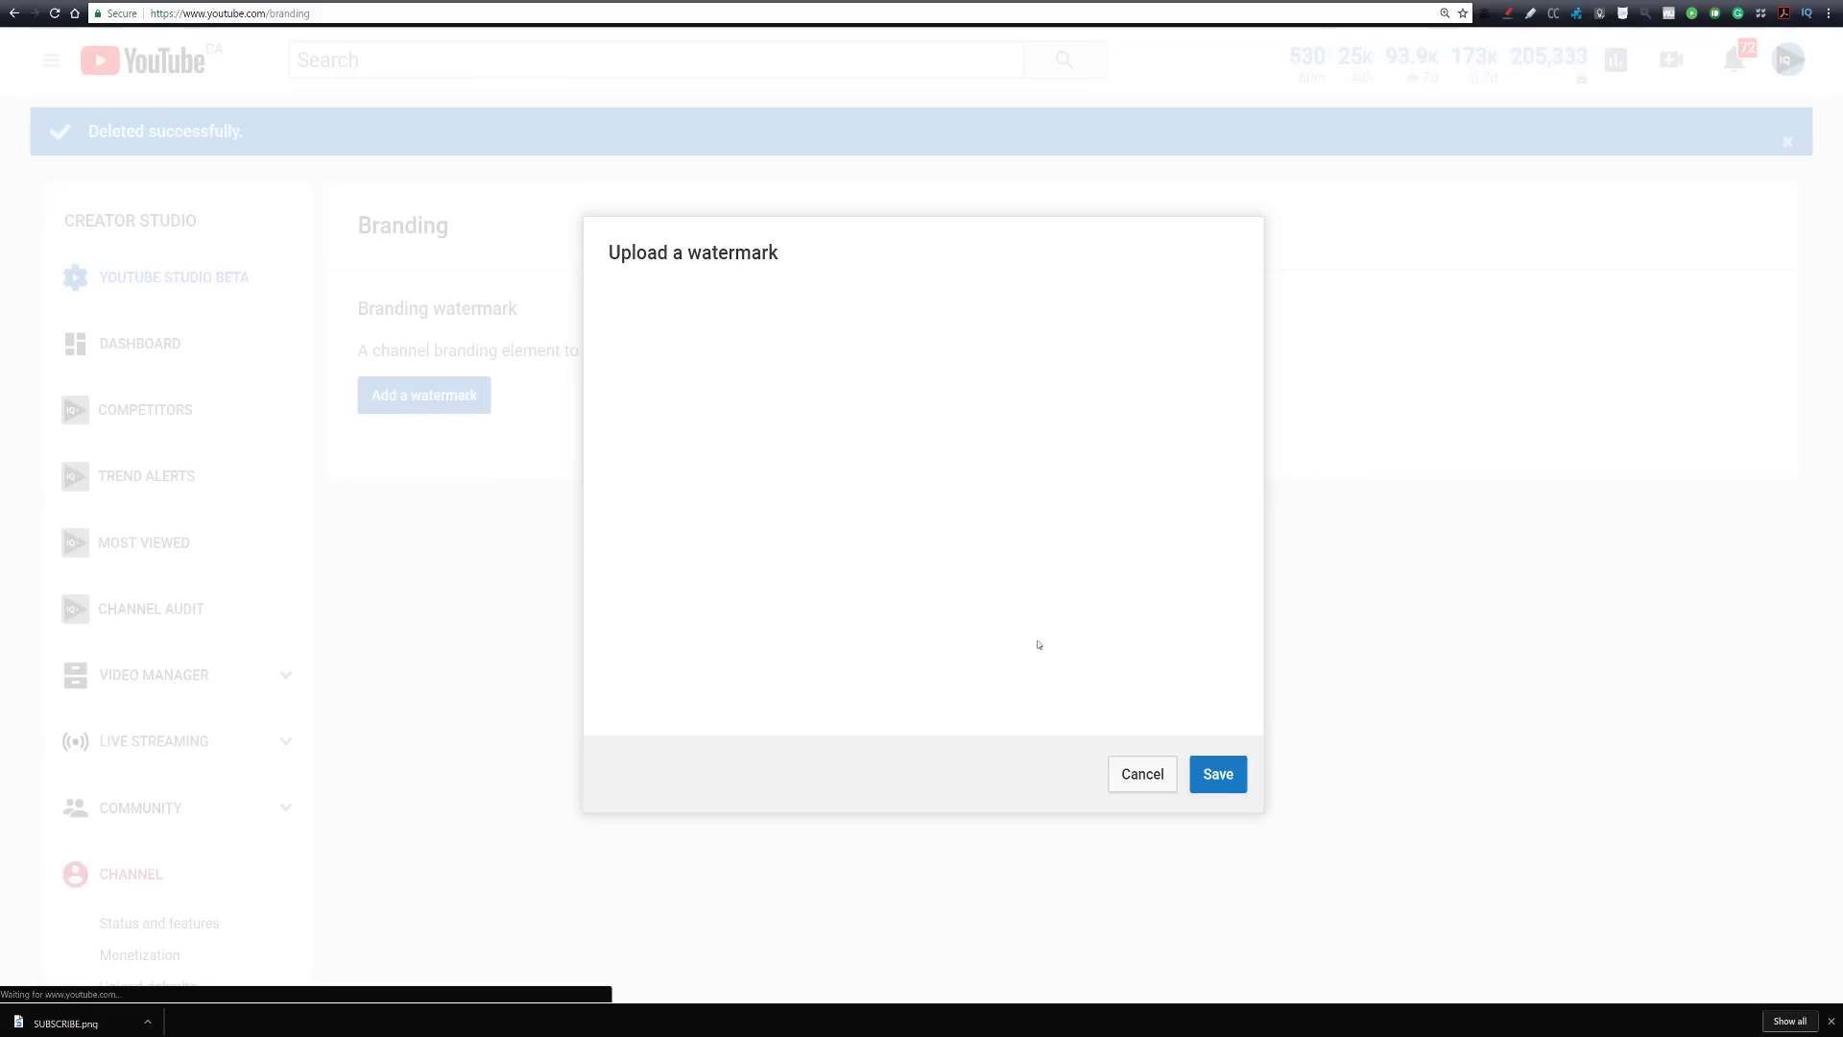
pyautogui.click(682, 655)
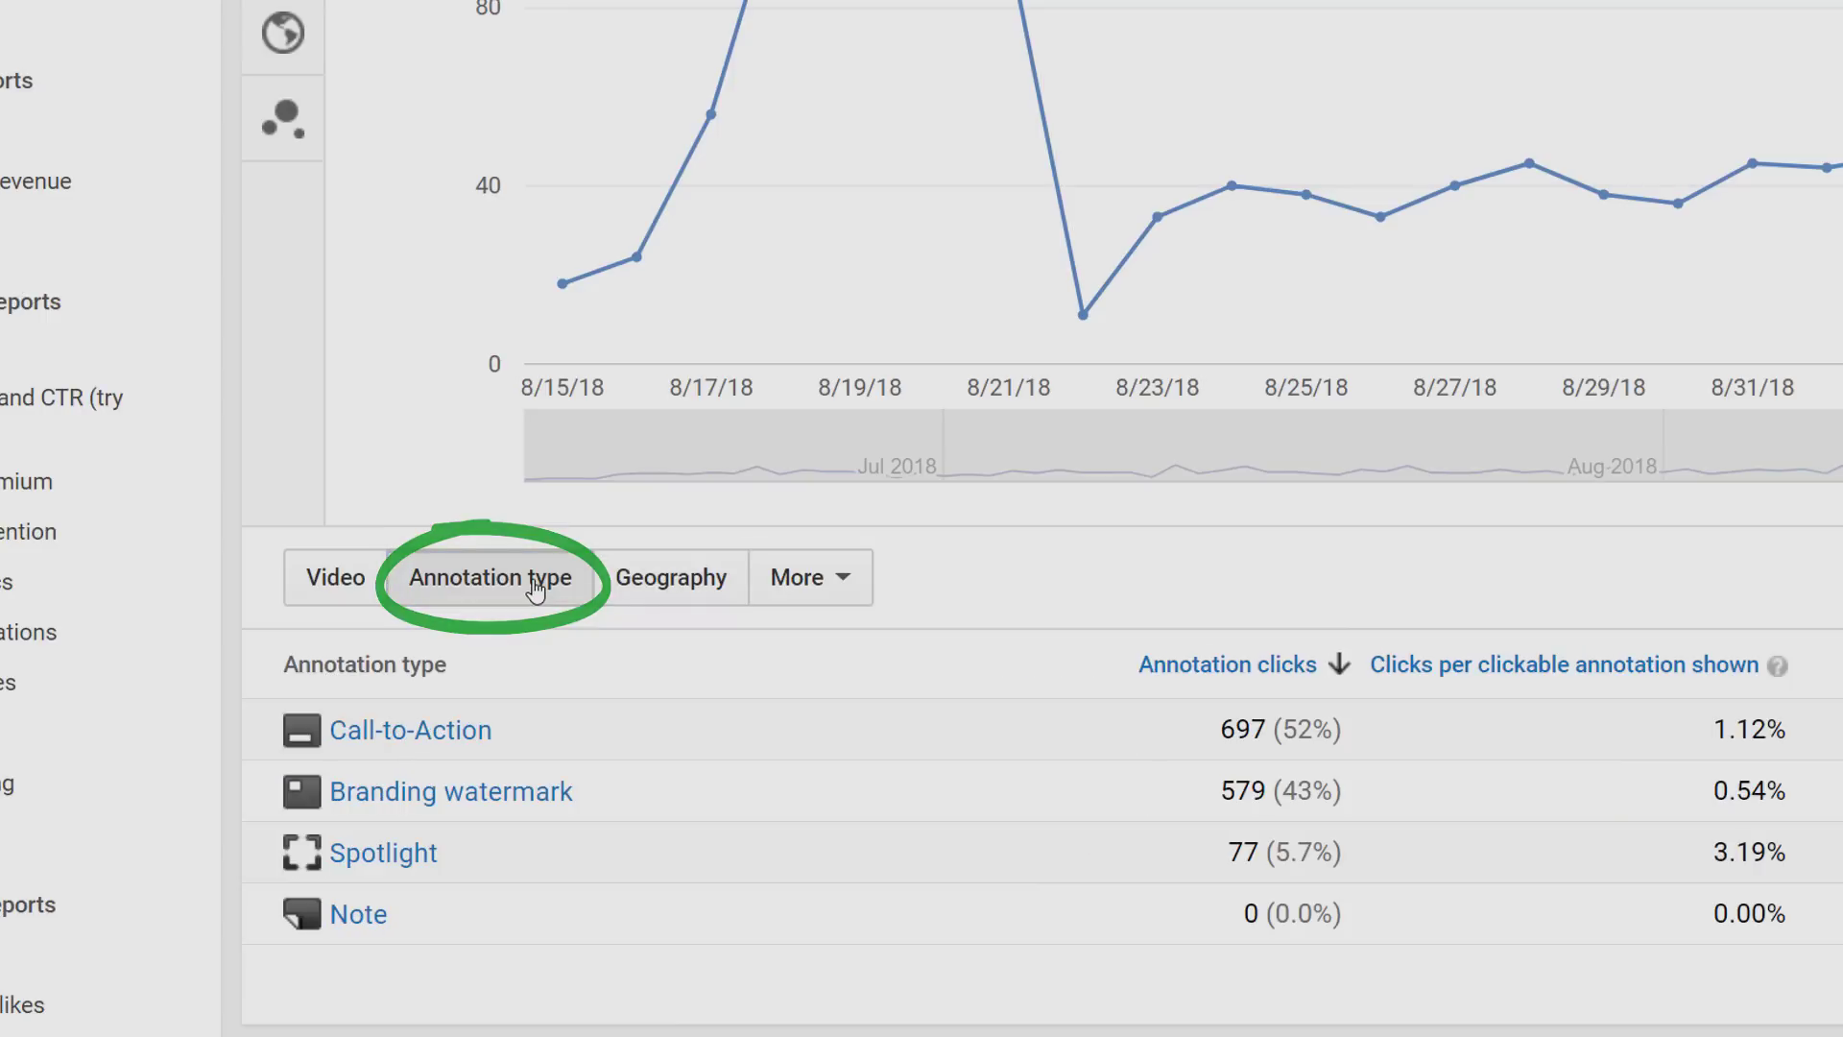
# Show the Branding watermark click report by geography, led by Saudi Arabia with 71 clicks
pyautogui.click(537, 797)
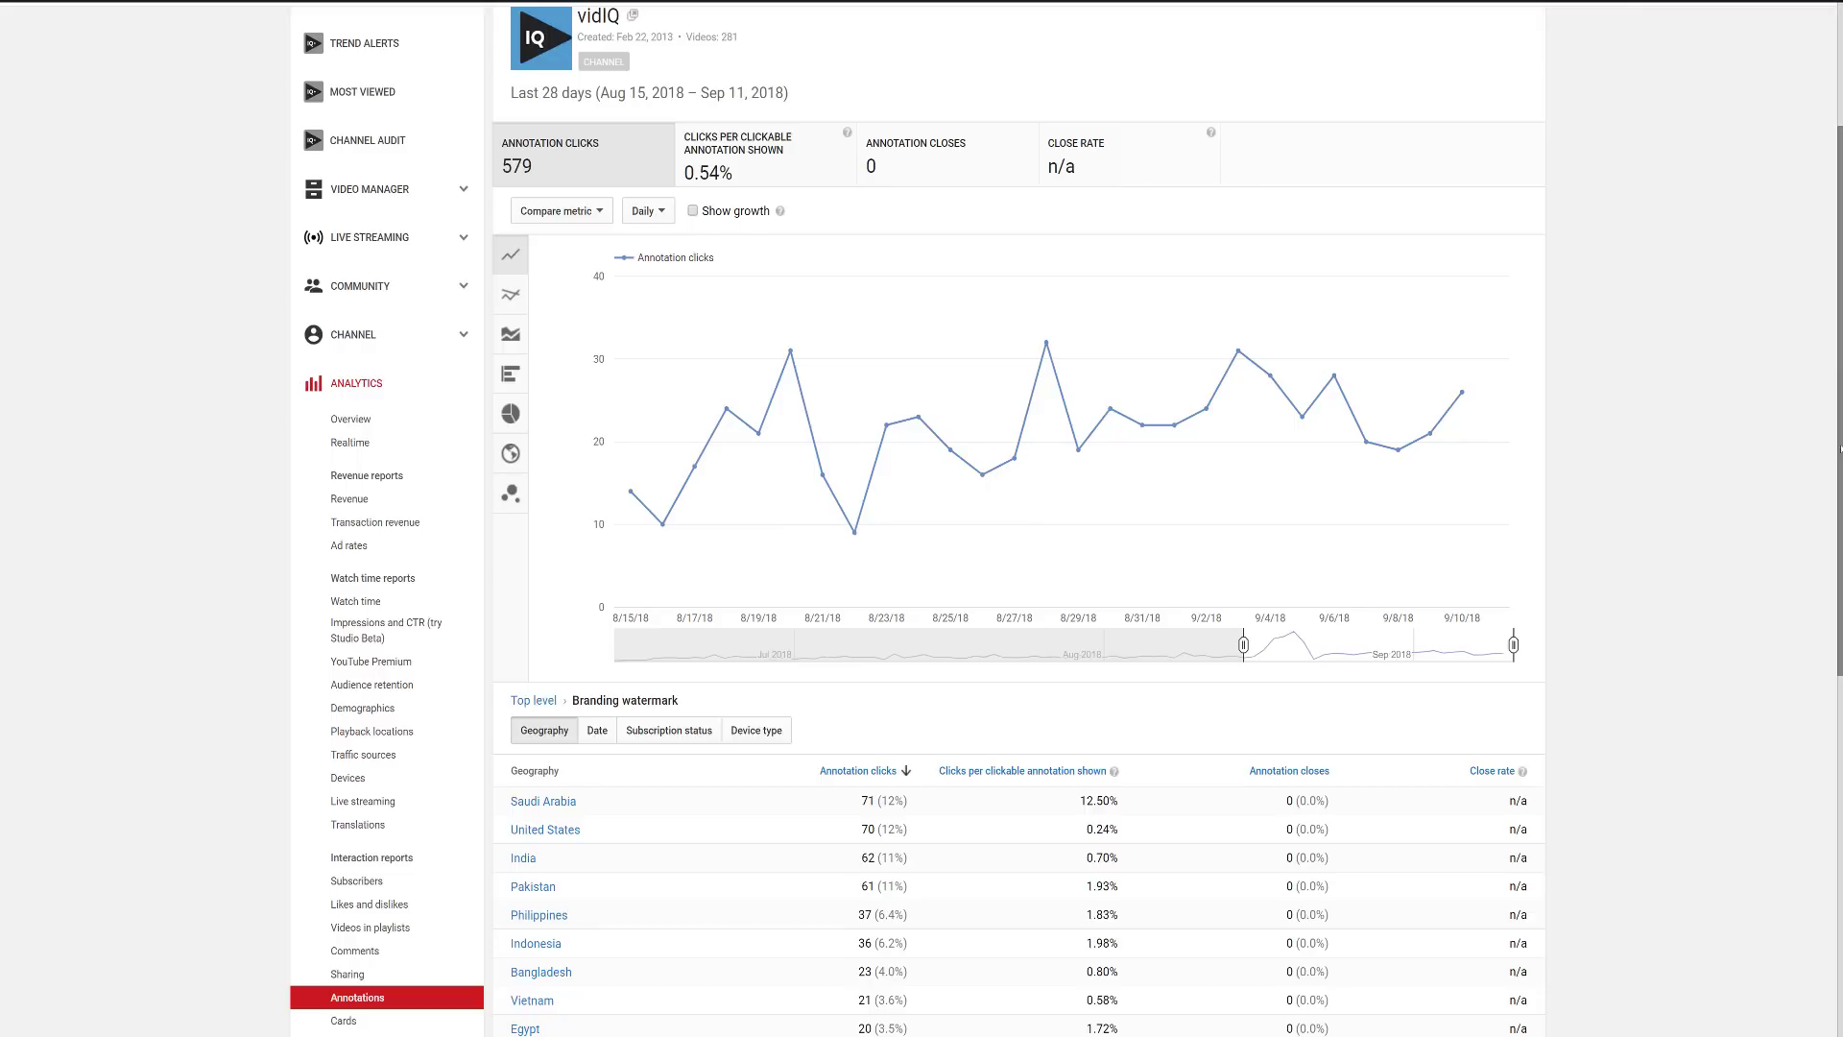
# Switch the Branding watermark report's date range from Last 28 days to This year
pyautogui.moveTo(1837, 427); pyautogui.dragTo(1837, 376)
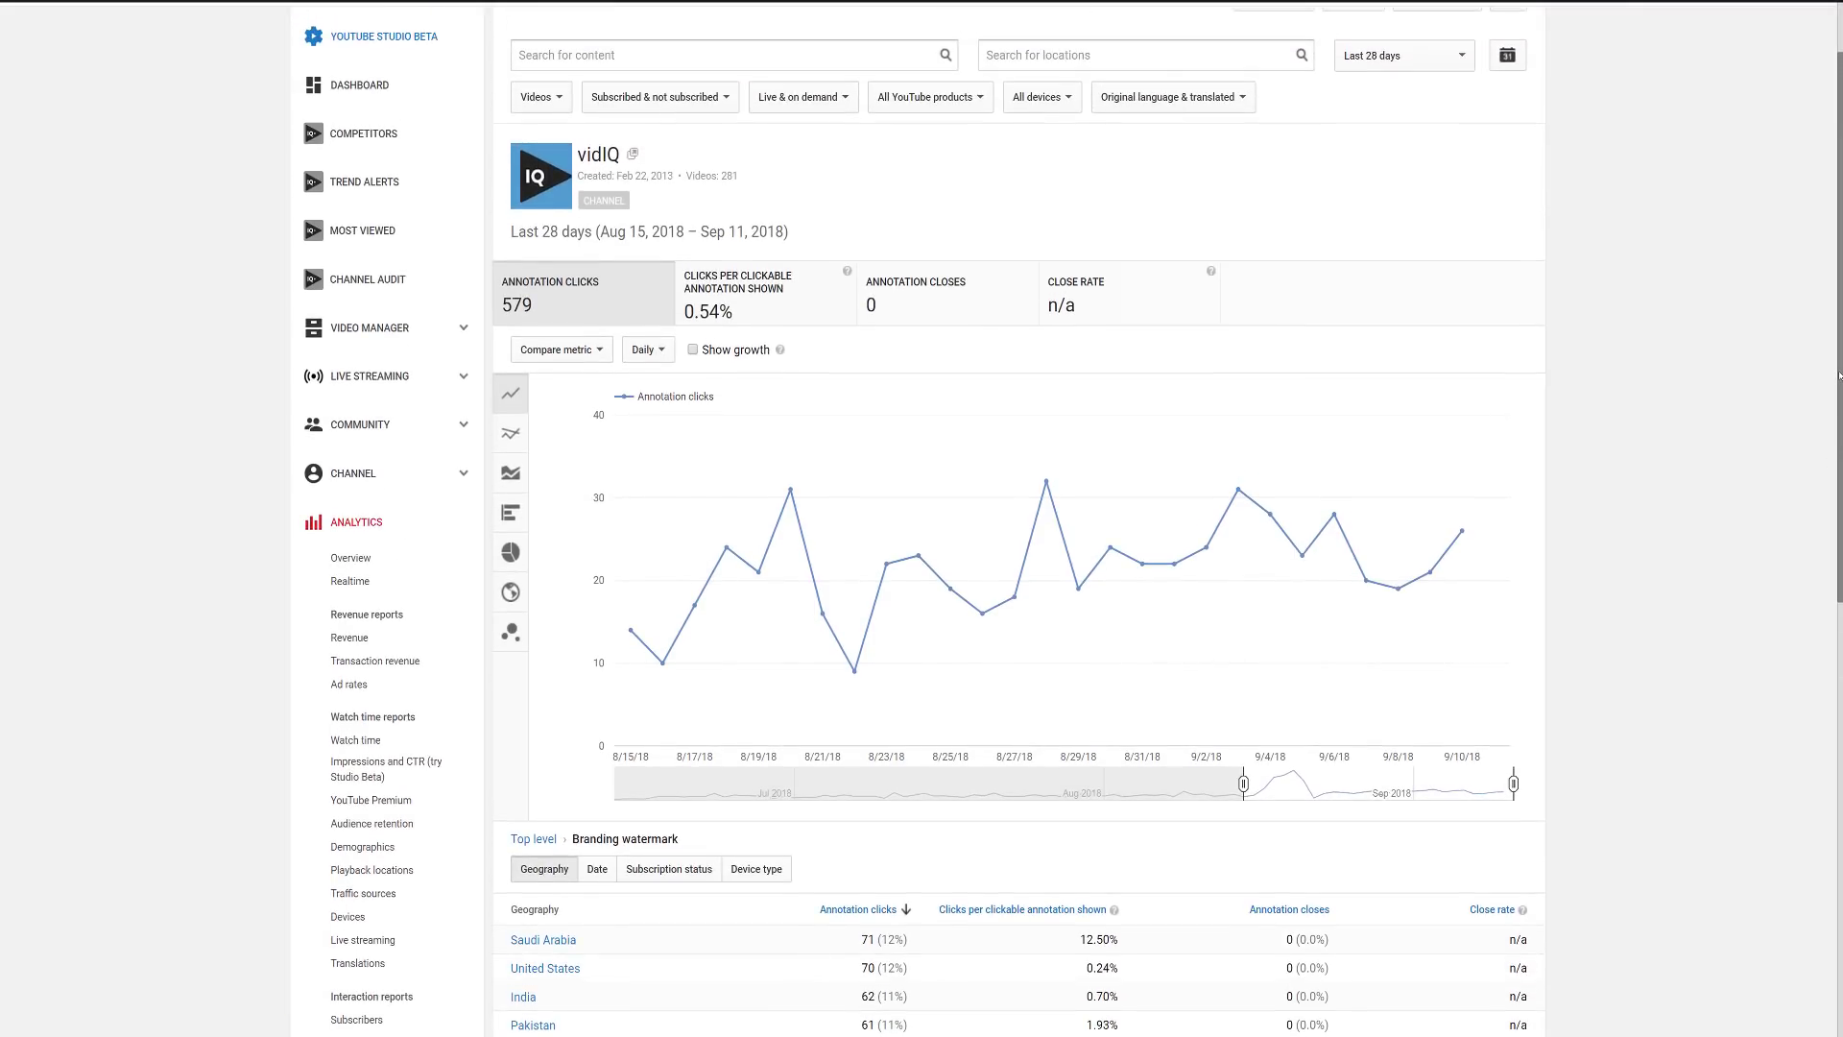
pyautogui.click(1460, 59)
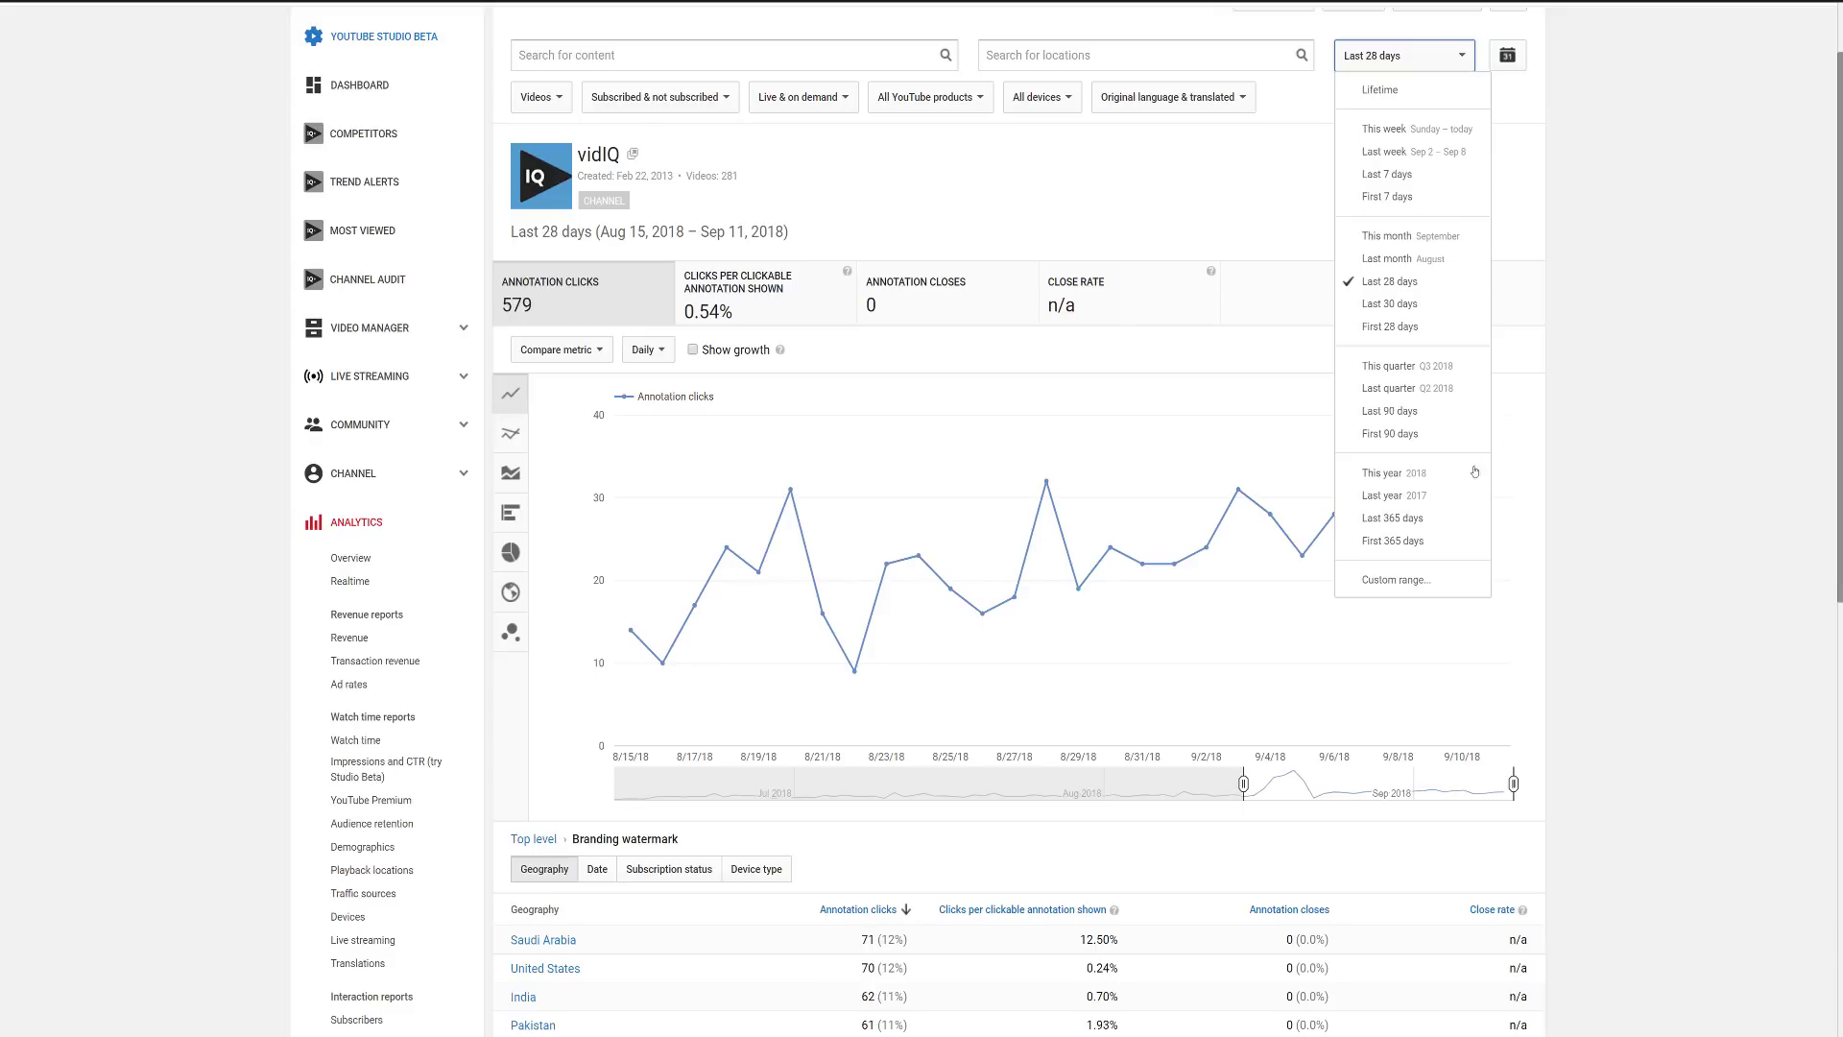
pyautogui.click(1463, 474)
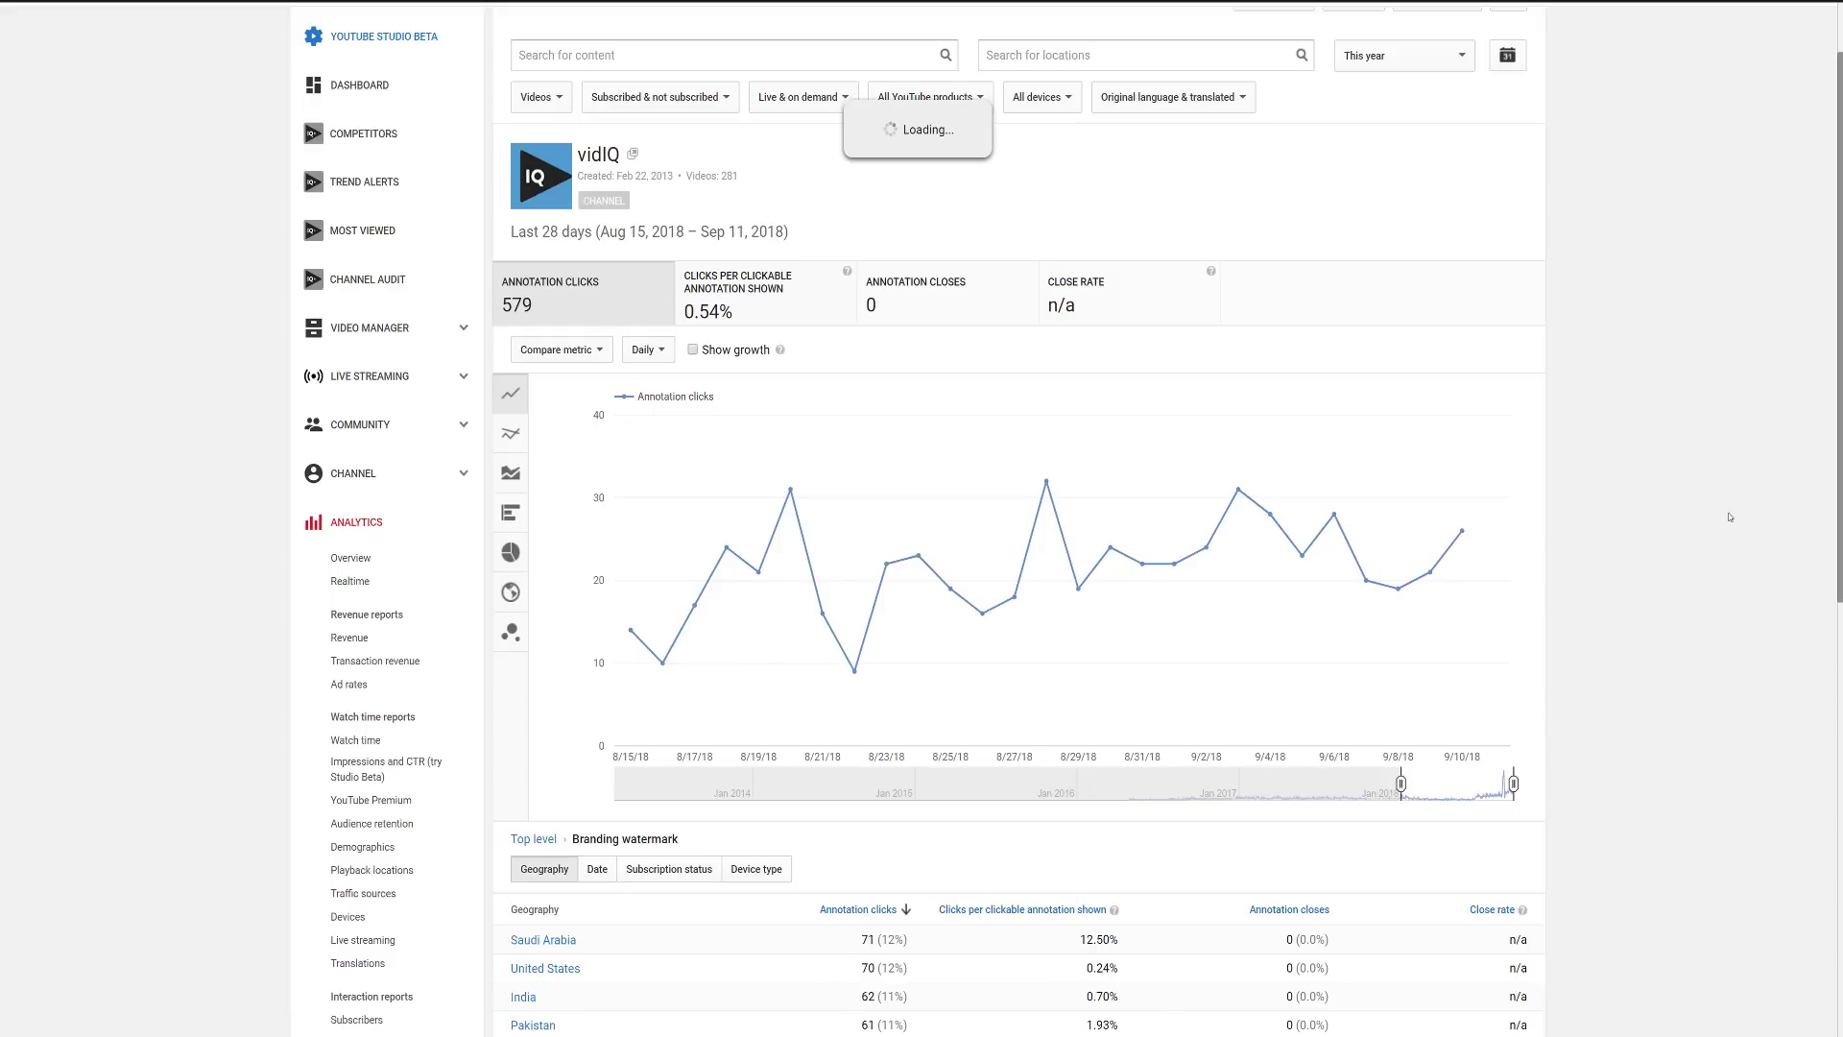